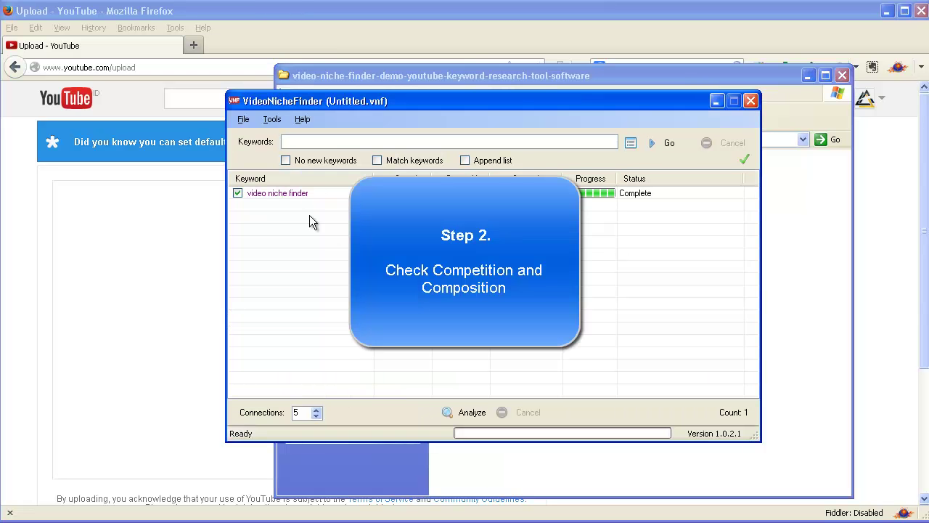
Open the competition analysis for 'video niche finder', showing competition 140 and verdict GREAT.
{"action": "double_click", "coordinate": [304, 195]}
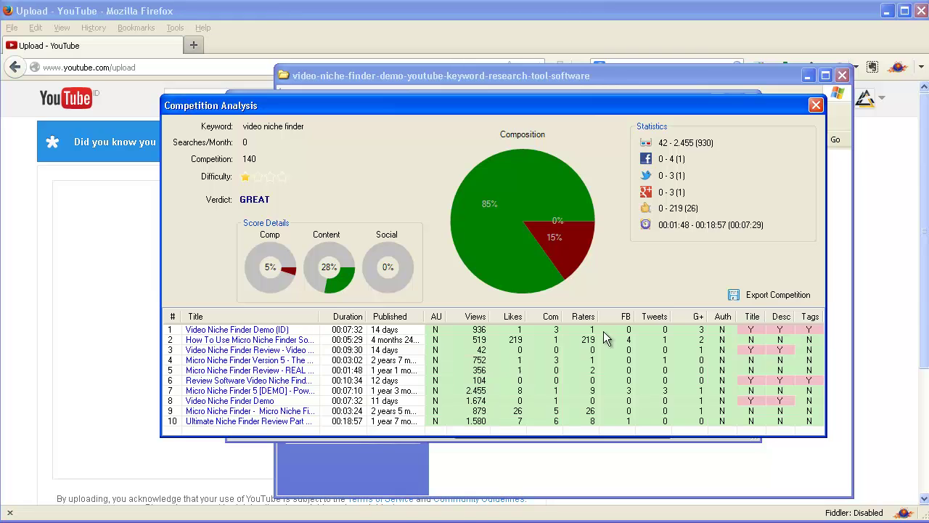
Inspect the top-ranked competing video's details and description, then switch back to the video folder.
{"action": "left_click", "coordinate": [247, 331]}
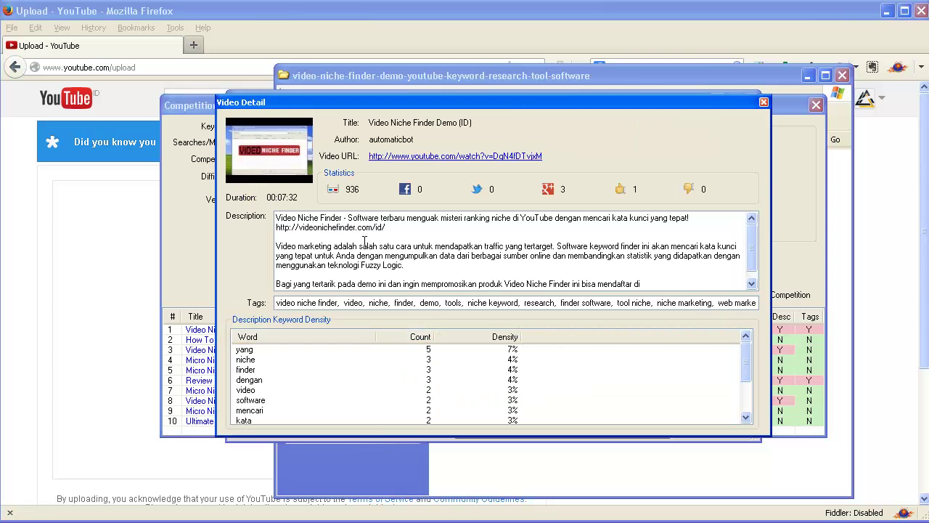
{"action": "mouse_move", "coordinate": [751, 235]}
{"action": "left_mouse_down"}
{"action": "mouse_move", "coordinate": [752, 245]}
{"action": "mouse_move", "coordinate": [753, 231]}
{"action": "left_mouse_up"}
{"action": "left_click", "coordinate": [764, 102]}
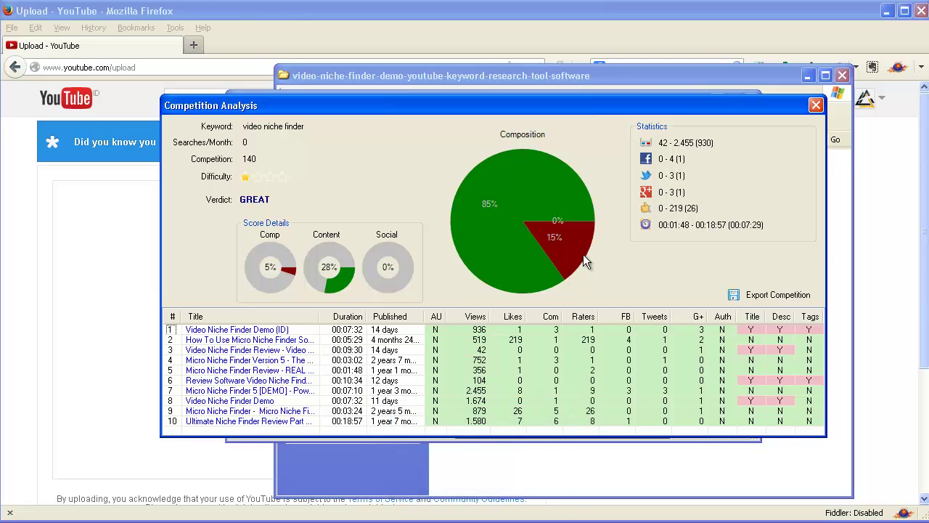
{"action": "left_click", "coordinate": [840, 216]}
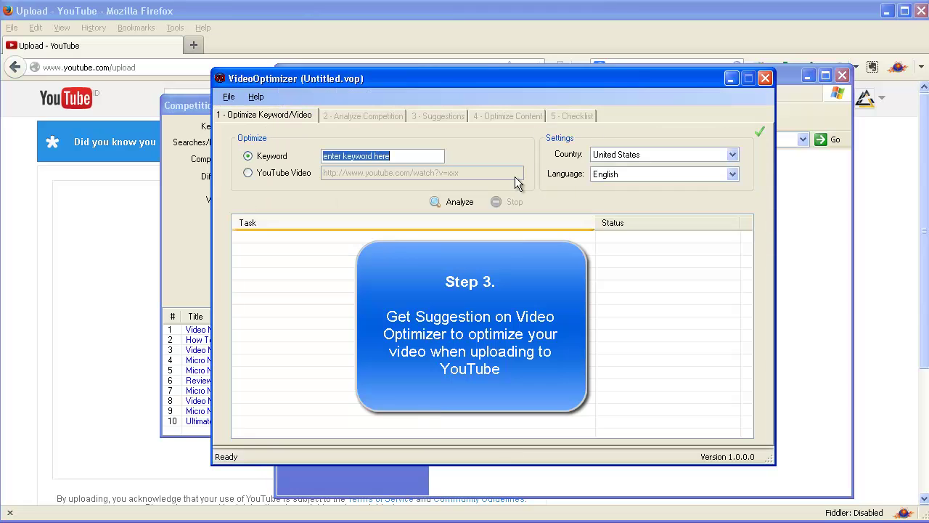
Analyze 'video niche finder' in VideoOptimizer and view its results: competition 140, on Google YES.
{"action": "type", "text": "video"}
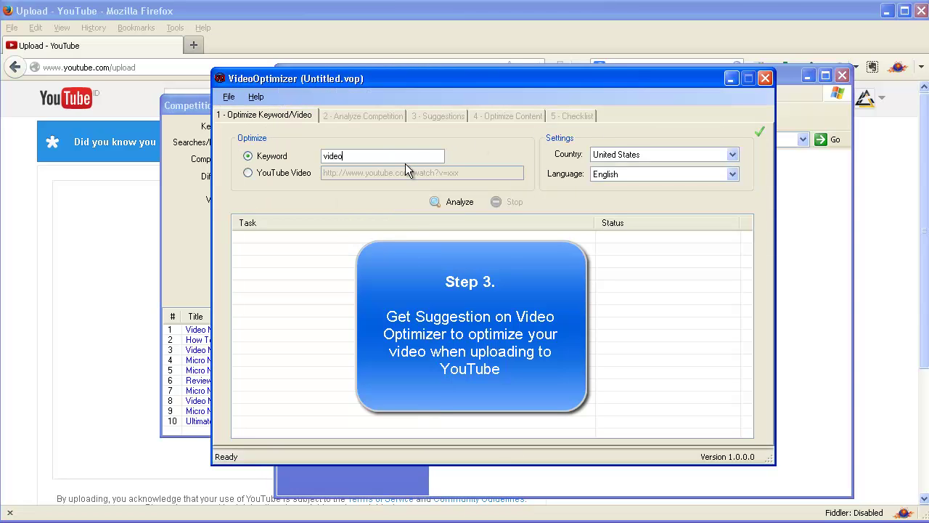
{"action": "type", "text": " niche finder"}
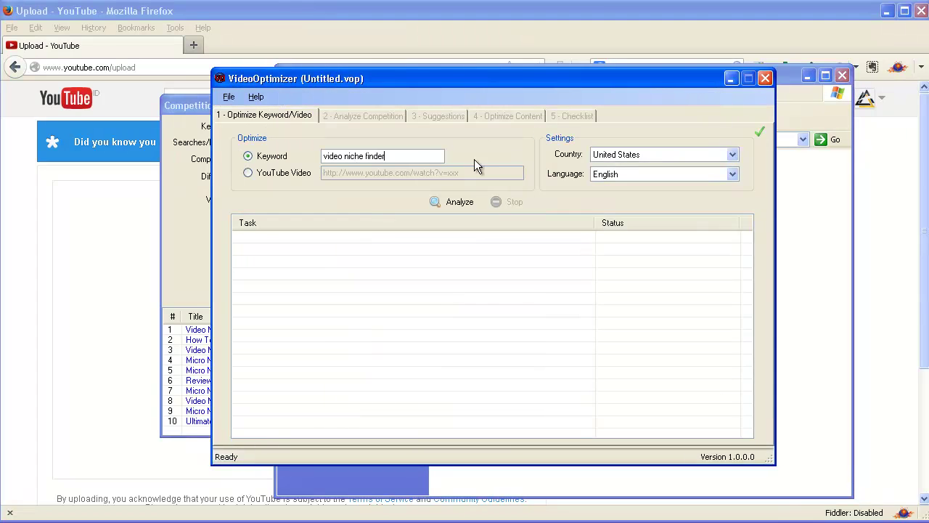
{"action": "left_click", "coordinate": [458, 203]}
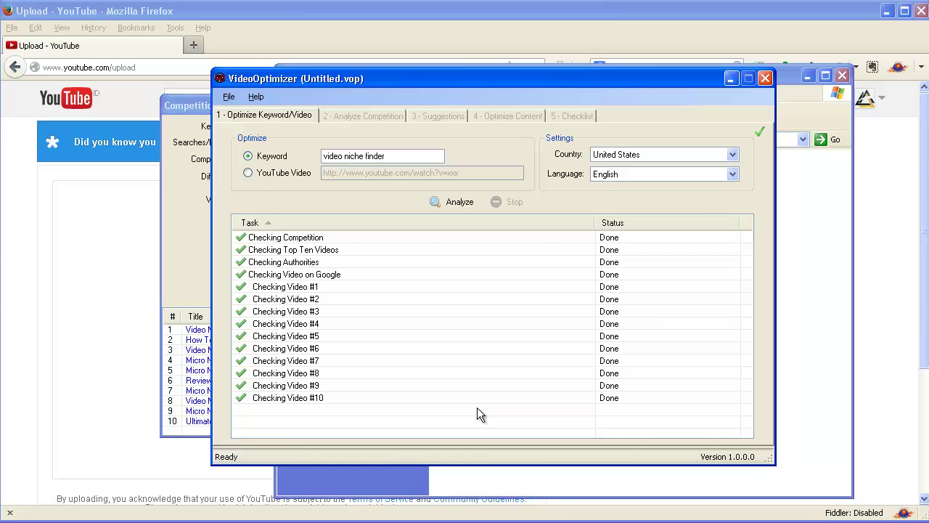
{"action": "left_click", "coordinate": [494, 317]}
{"action": "left_click", "coordinate": [361, 119]}
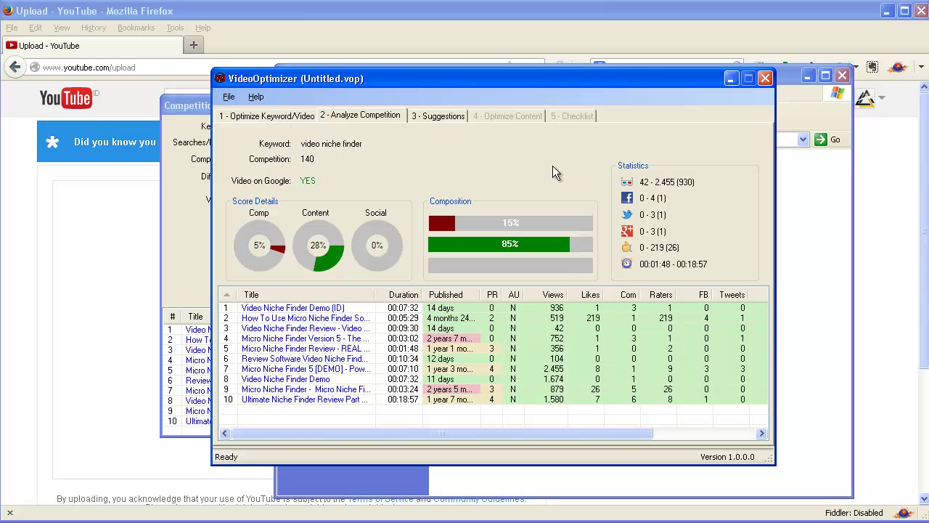
View the suggested title, description and tags, then move the folder window beside them.
{"action": "left_click", "coordinate": [434, 117]}
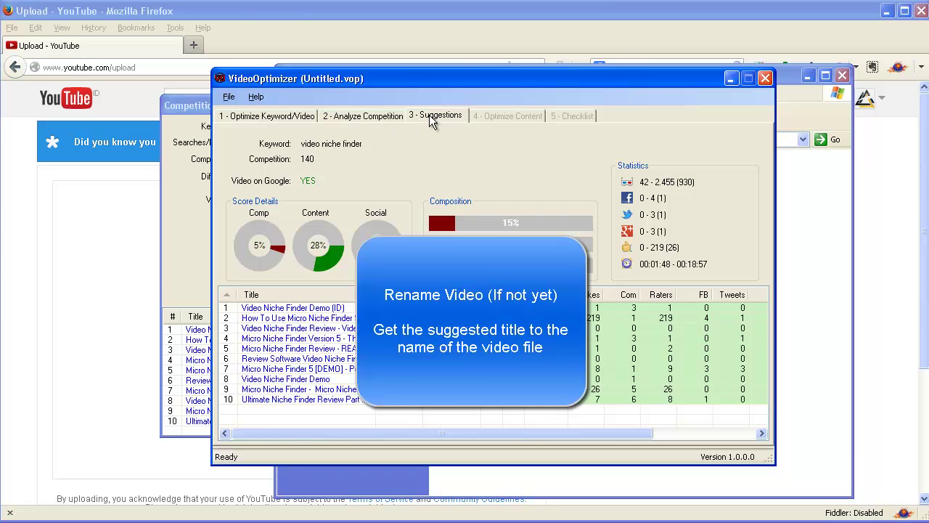
{"action": "left_click_drag", "start_coordinate": [590, 149], "coordinate": [278, 149]}
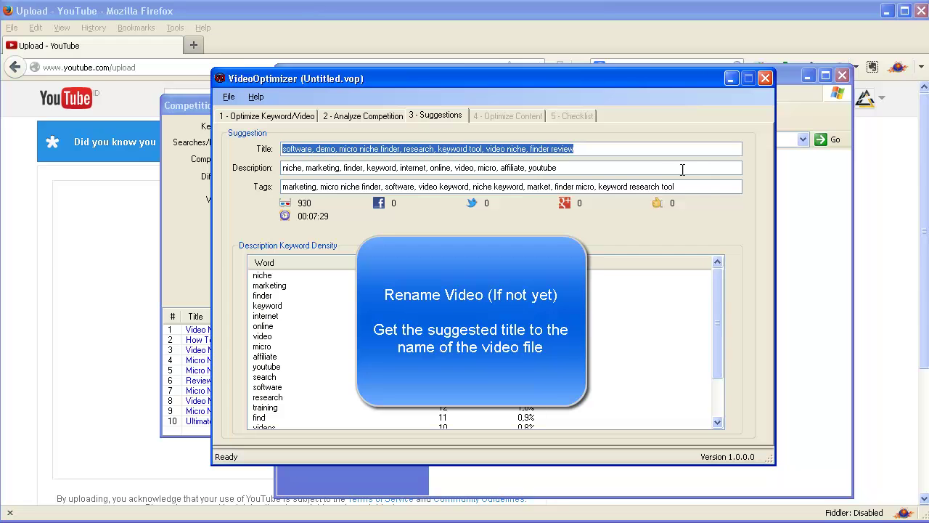
{"action": "left_click", "coordinate": [659, 170]}
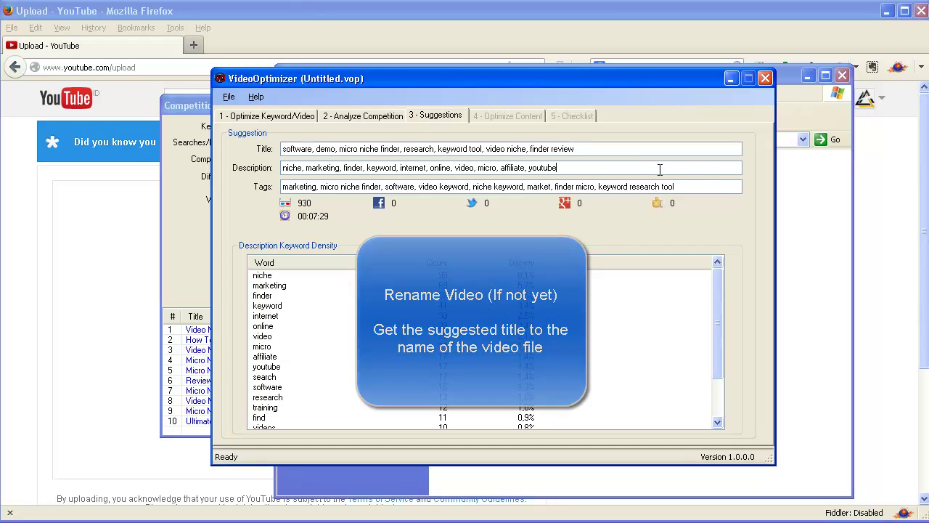
{"action": "left_click", "coordinate": [805, 187]}
{"action": "left_click_drag", "start_coordinate": [537, 79], "coordinate": [547, 191]}
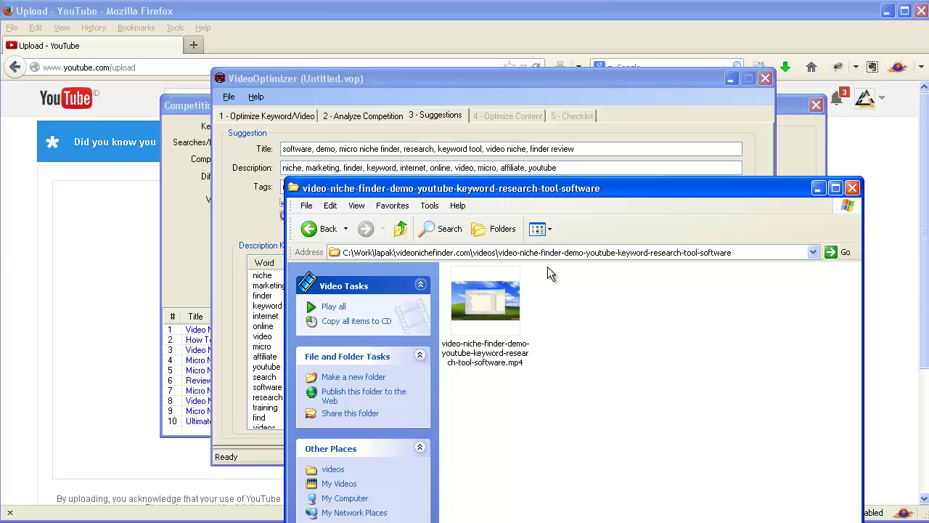
Open the mp4 video file's Properties on the Summary tab.
{"action": "right_click", "coordinate": [495, 343]}
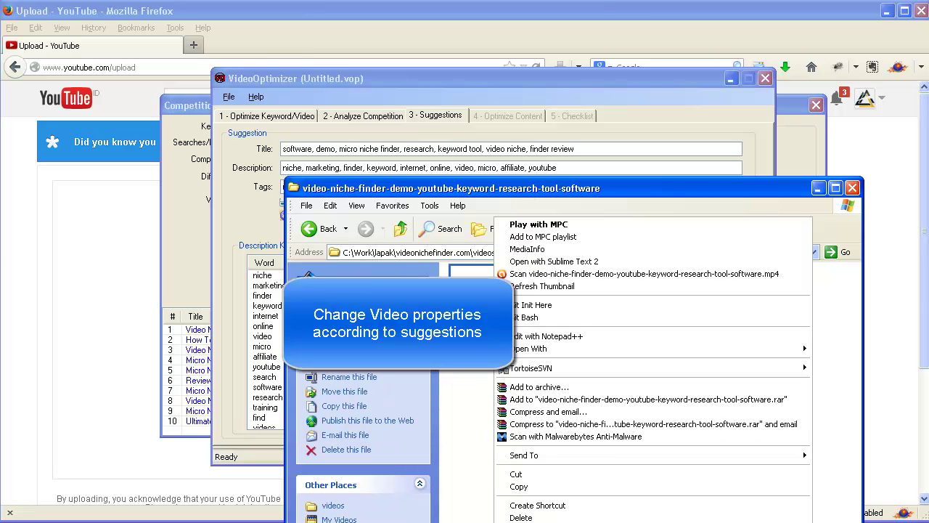
{"action": "key", "text": "r"}
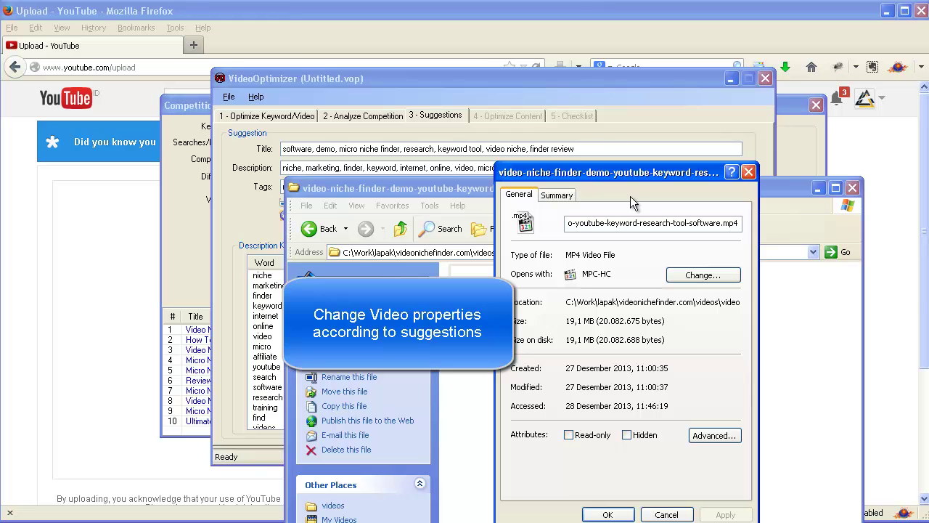
{"action": "left_click_drag", "start_coordinate": [685, 179], "coordinate": [751, 181]}
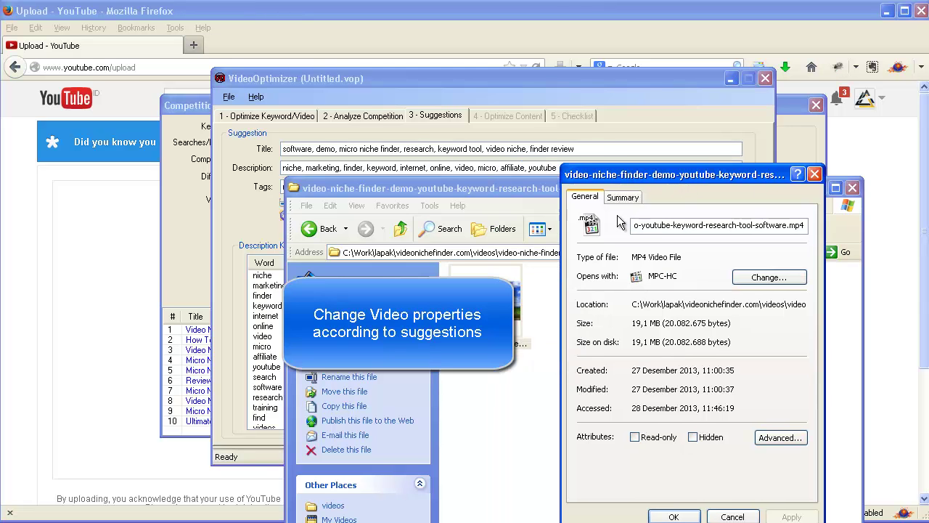
{"action": "left_click", "coordinate": [620, 197]}
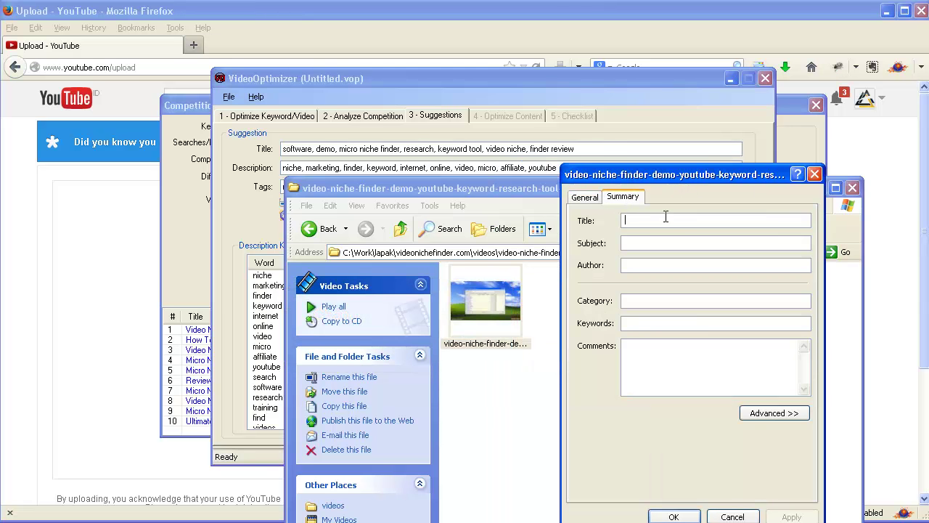
Enter the title 'Video Niche Finder Demo - YouTube Keyword Research Tool' and begin the subject.
{"action": "type", "text": "Video Niche Finder Demo -"}
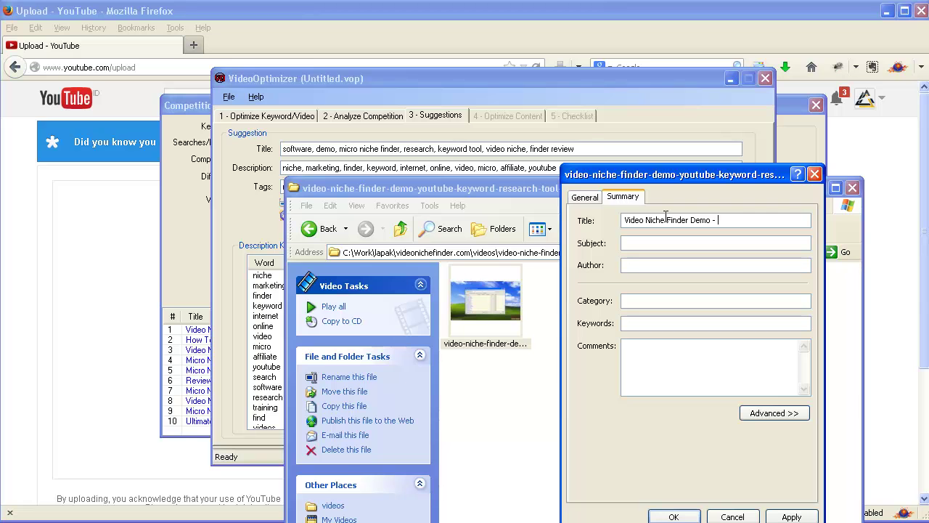
{"action": "type", "text": "Keyword Resarcrch Tool Software"}
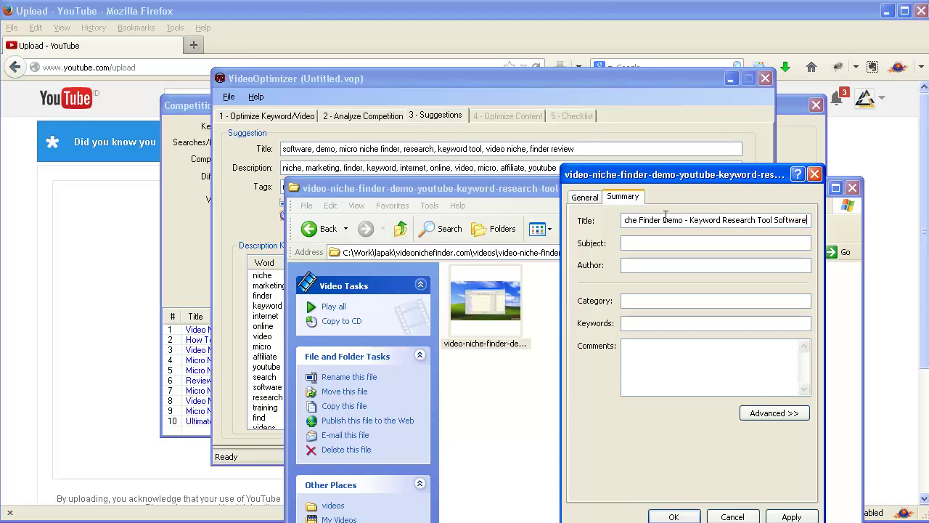
{"action": "key", "text": "ctrl+Left"}
{"action": "key", "text": "ctrl+Left"}
{"action": "key", "text": "ctrl+Left"}
{"action": "key", "text": "ctrl+Left"}
{"action": "type", "text": "YouTube"}
{"action": "key", "text": "Tab"}
{"action": "type", "text": "Video Niche Fi"}
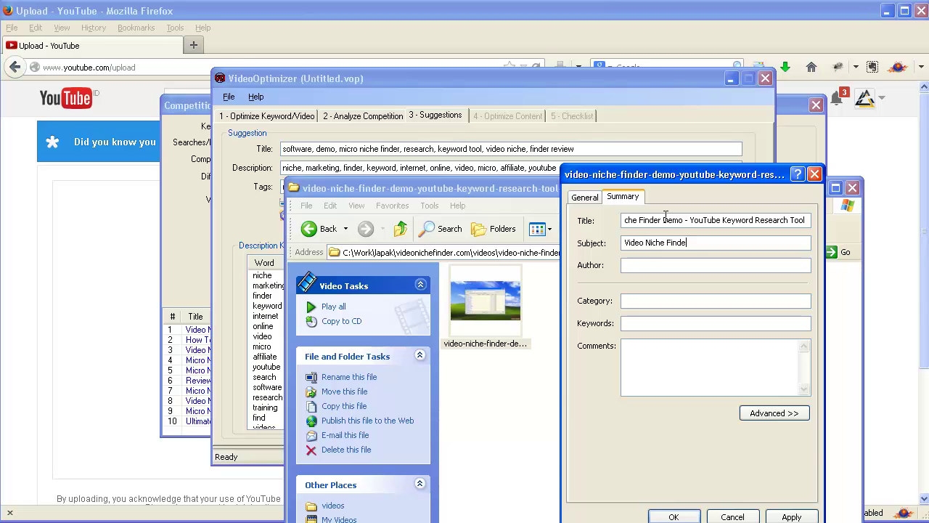
{"action": "type", "text": "automaticBot"}
Capitalise the author's first letter and set the category to 'Keyword Research Tool Software'.
{"action": "key", "text": "Home"}
{"action": "key", "text": "Delete"}
{"action": "type", "text": "A"}
{"action": "key", "text": "Tab"}
{"action": "type", "text": "Keyowrd Resae"}
{"action": "key", "text": "BackSpace"}
{"action": "key", "text": "BackSpace"}
{"action": "key", "text": "BackSpace"}
{"action": "key", "text": "BackSpace"}
{"action": "key", "text": "BackSpace"}
{"action": "key", "text": "BackSpace"}
{"action": "key", "text": "BackSpace"}
{"action": "key", "text": "BackSpace"}
{"action": "type", "text": "word Research Tool Software"}
Append 'Software' to the title and enter keywords starting 'video niche finder, software, demo'.
{"action": "left_click", "coordinate": [699, 223]}
{"action": "key", "text": "End"}
{"action": "type", "text": "Software"}
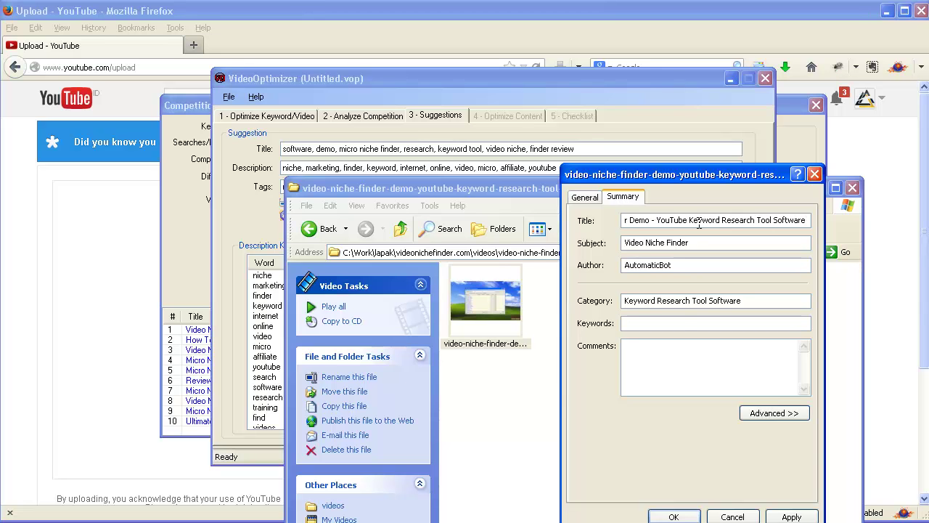
{"action": "left_click", "coordinate": [687, 324]}
{"action": "type", "text": "video niche finder, software, demo researc"}
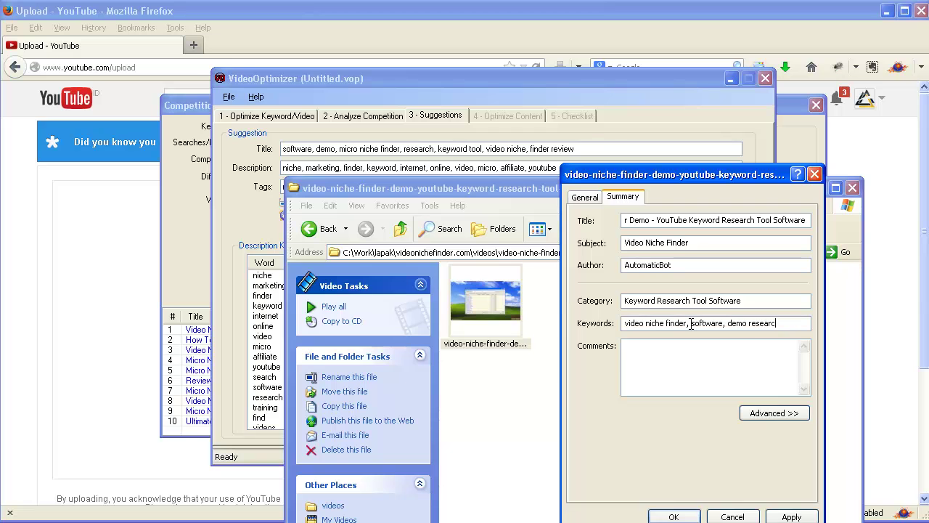
{"action": "type", "text": ","}
{"action": "type", "text": "keyword "}
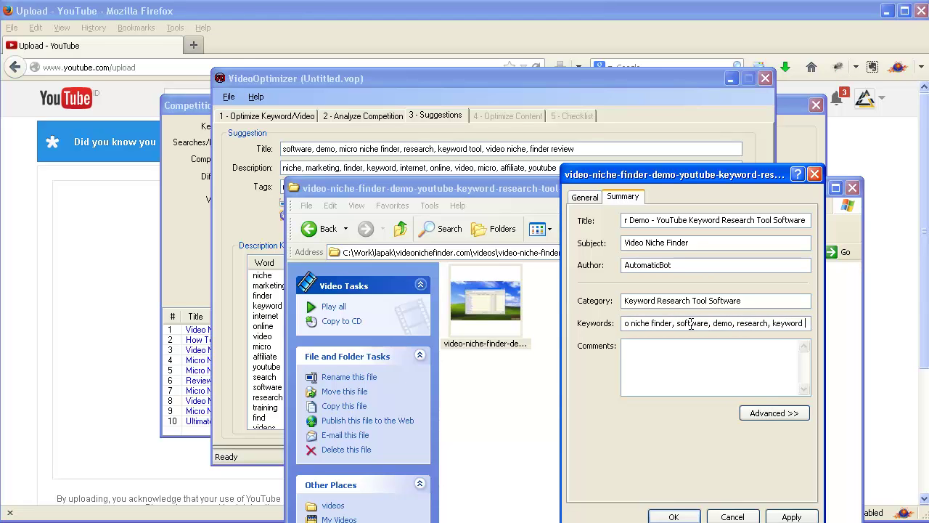
{"action": "type", "text": "tool, video"}
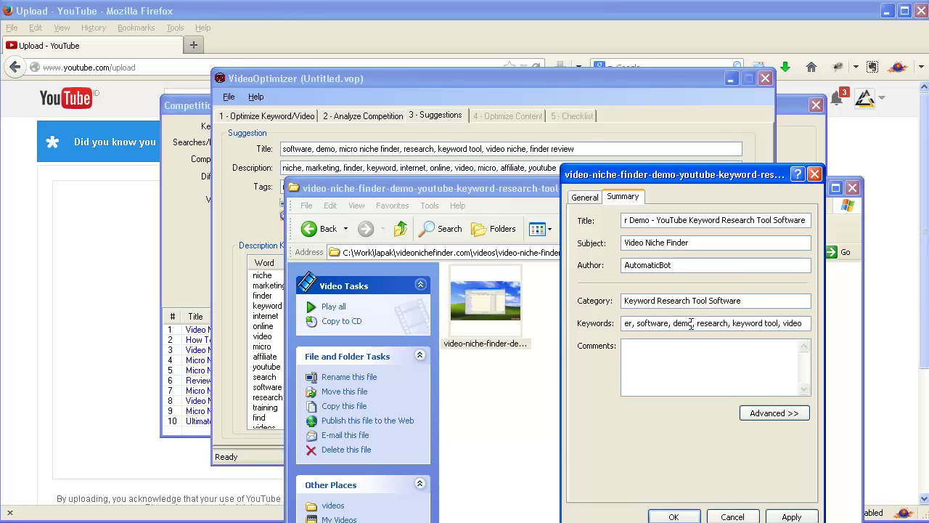
{"action": "type", "text": " niche, finder"}
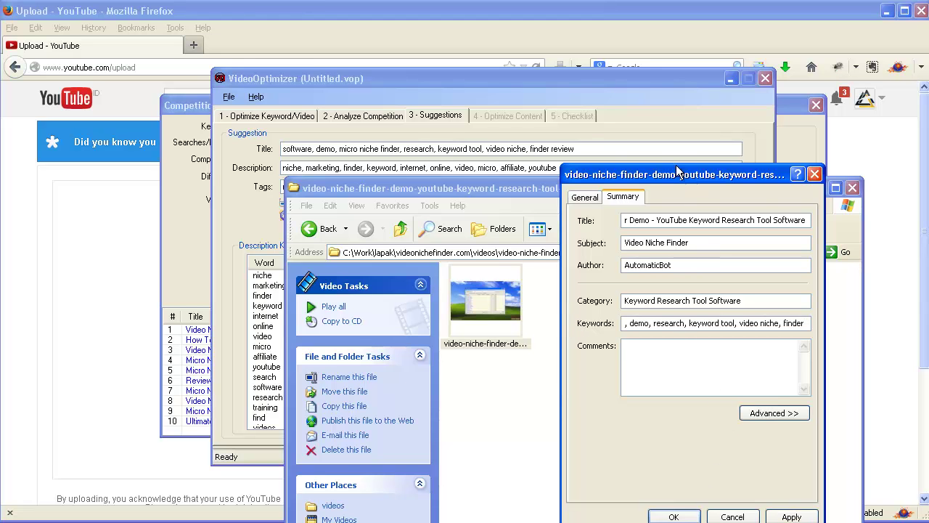
Apply the summary details and close the file properties.
{"action": "left_click_drag", "start_coordinate": [681, 174], "coordinate": [665, 153]}
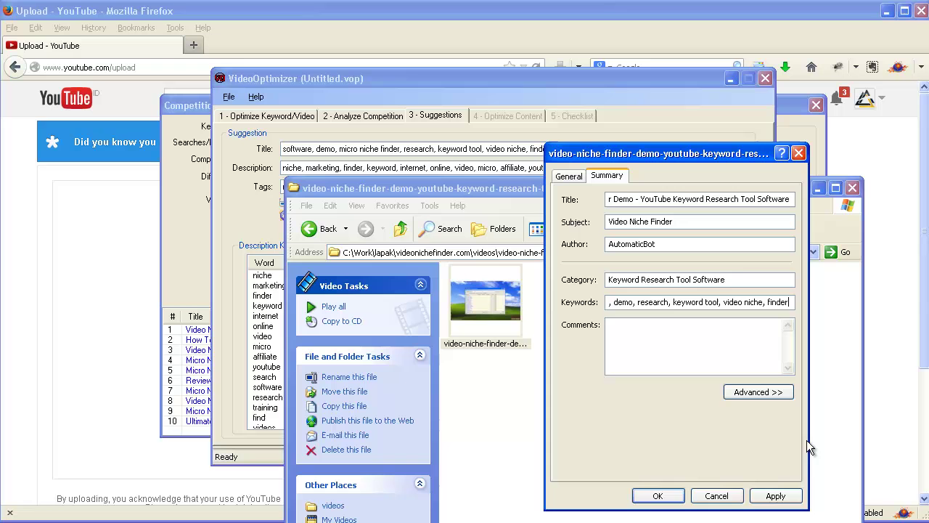
{"action": "left_click", "coordinate": [775, 496]}
{"action": "left_click", "coordinate": [658, 495]}
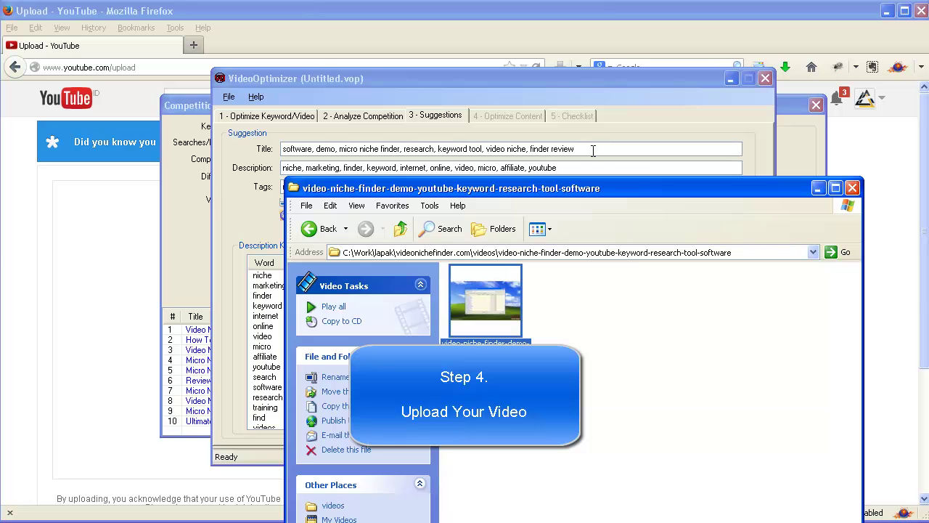
Copy the video folder's path for the YouTube upload.
{"action": "right_click", "coordinate": [651, 254]}
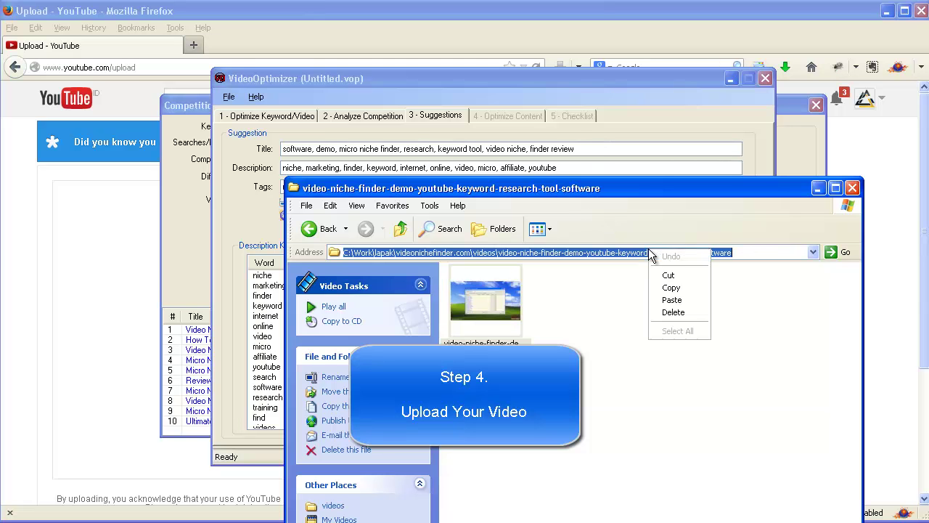
{"action": "left_click", "coordinate": [671, 287]}
{"action": "left_click", "coordinate": [576, 36]}
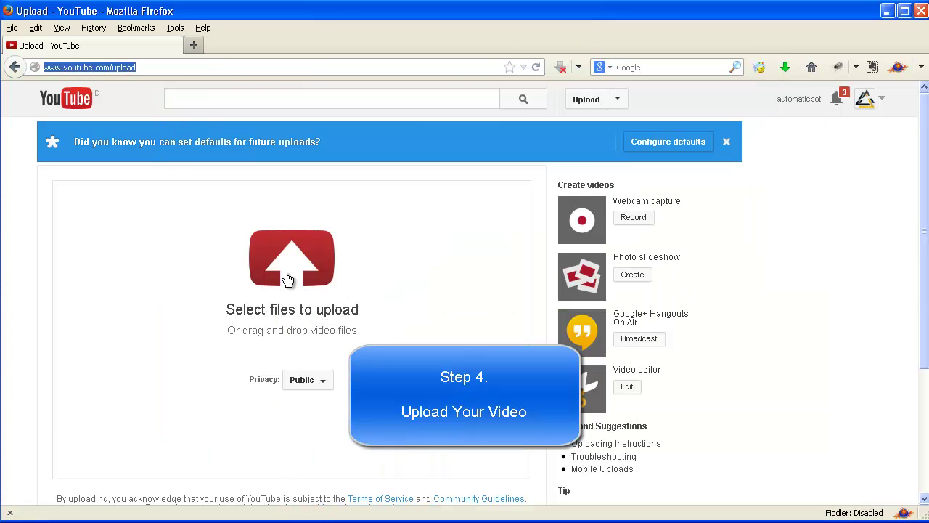
Upload video-niche-finder-demo-youtube-keyword-research-tool-software.mp4 from that folder to YouTube.
{"action": "left_click", "coordinate": [310, 269]}
{"action": "key", "text": "ctrl+v"}
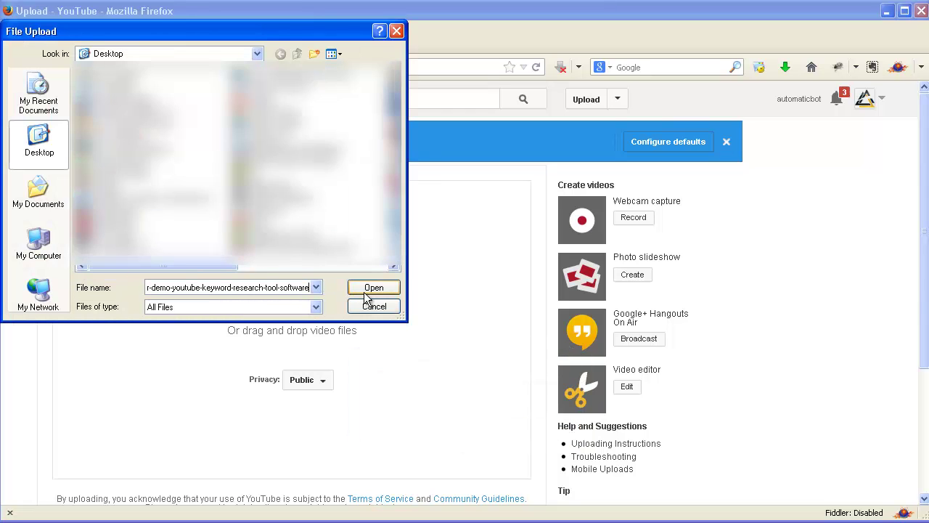
{"action": "left_click", "coordinate": [374, 288]}
{"action": "left_click", "coordinate": [211, 76]}
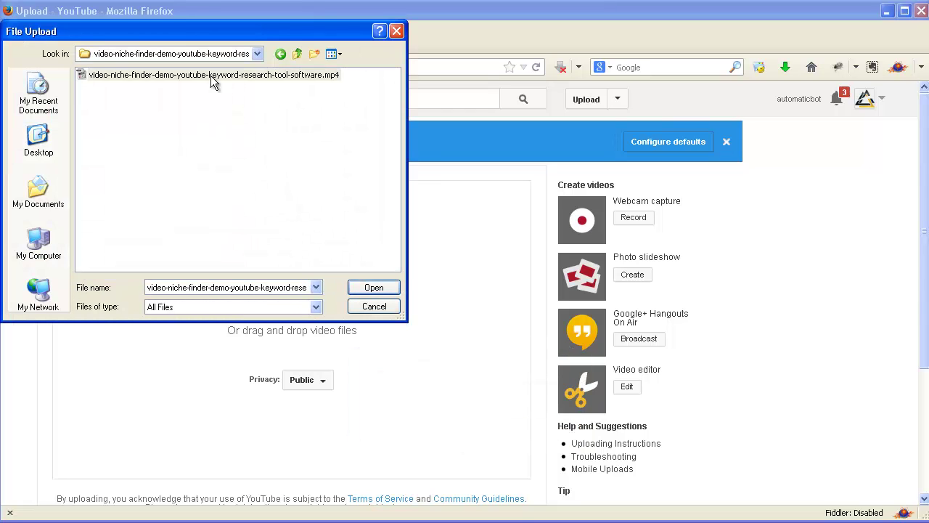
{"action": "left_click", "coordinate": [373, 287]}
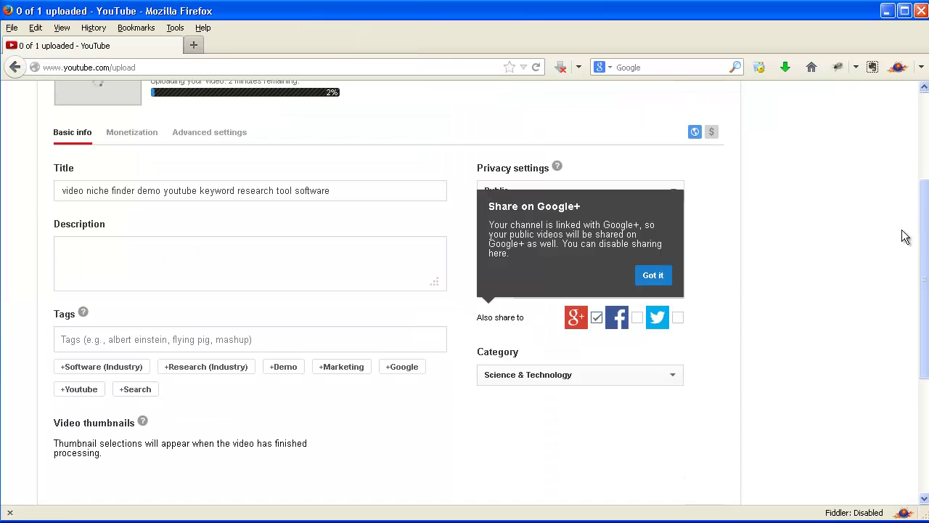
Capitalise the title's opening words to 'Video Niche Finder -'.
{"action": "scroll", "coordinate": [925, 208], "scroll_direction": "up", "scroll_amount": 2}
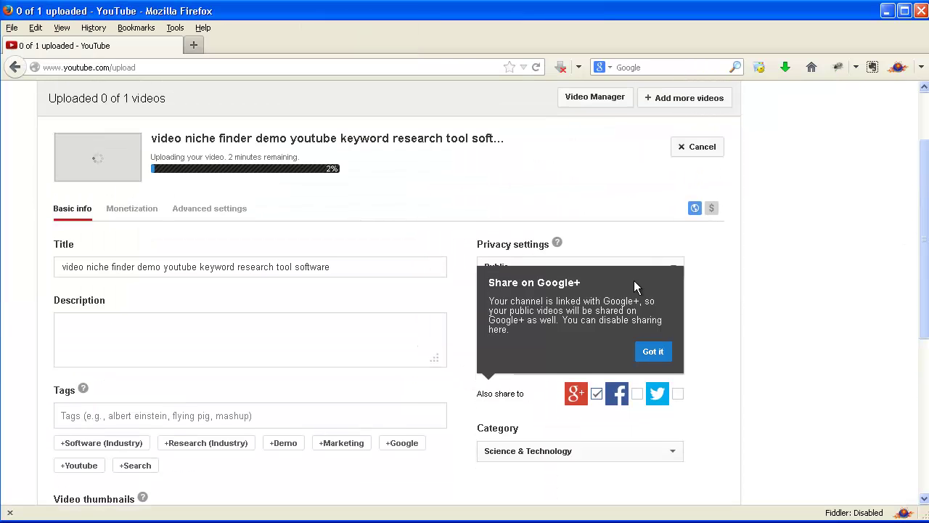
{"action": "left_click", "coordinate": [357, 273]}
{"action": "key", "text": "Home"}
{"action": "key", "text": "ctrl+shift+Right"}
{"action": "type", "text": "Video"}
{"action": "key", "text": "ctrl+shift+Right"}
{"action": "type", "text": "Niche"}
{"action": "key", "text": "ctrl+shift+Right"}
{"action": "type", "text": "Finder"}
{"action": "type", "text": "-"}
Capitalise the rest of the title to 'YouTube Keyword Research Tool Software'.
{"action": "key", "text": "Delete"}
{"action": "type", "text": "Y"}
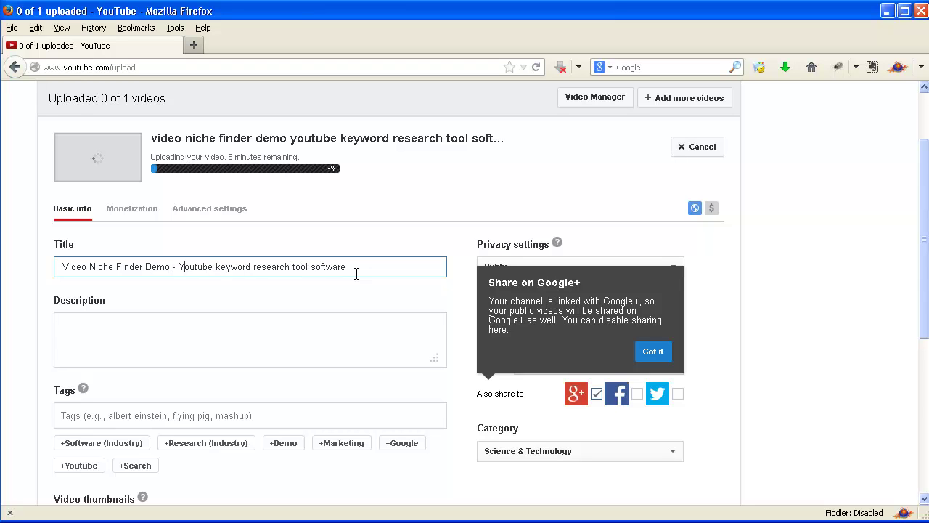
{"action": "key", "text": "Delete"}
{"action": "type", "text": "T"}
{"action": "key", "text": "Right"}
{"action": "key", "text": "Right"}
{"action": "key", "text": "Right"}
{"action": "key", "text": "Right"}
{"action": "key", "text": "Delete"}
{"action": "type", "text": "K"}
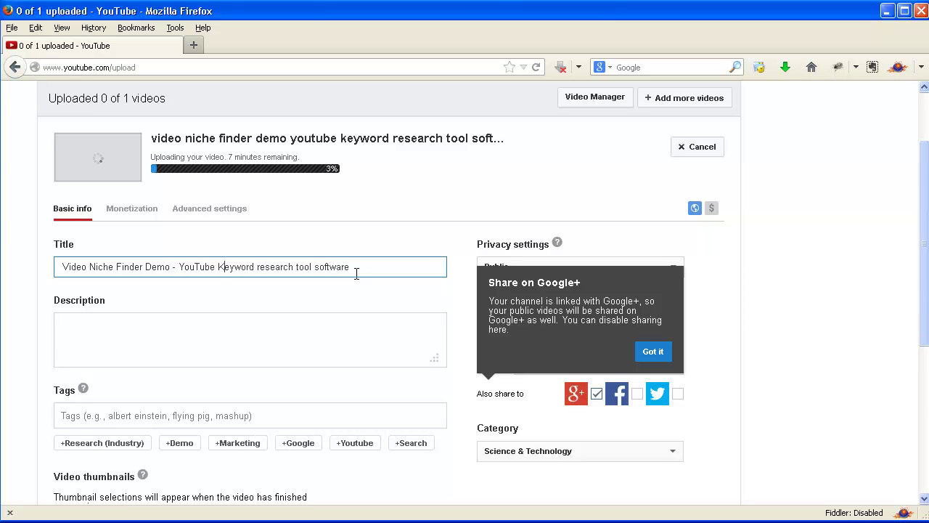
{"action": "key", "text": "Delete"}
{"action": "type", "text": "R"}
{"action": "key", "text": "Right"}
{"action": "key", "text": "Right"}
{"action": "key", "text": "Right"}
{"action": "key", "text": "Right"}
{"action": "key", "text": "Right"}
{"action": "key", "text": "Right"}
{"action": "key", "text": "Right"}
{"action": "key", "text": "Right"}
{"action": "key", "text": "Delete"}
{"action": "type", "text": "T"}
{"action": "key", "text": "Right"}
{"action": "key", "text": "Right"}
{"action": "key", "text": "Right"}
{"action": "key", "text": "Right"}
{"action": "key", "text": "Delete"}
{"action": "type", "text": "S"}
Copy VideoOptimizer's suggested description keywords for the YouTube description.
{"action": "left_click", "coordinate": [344, 348]}
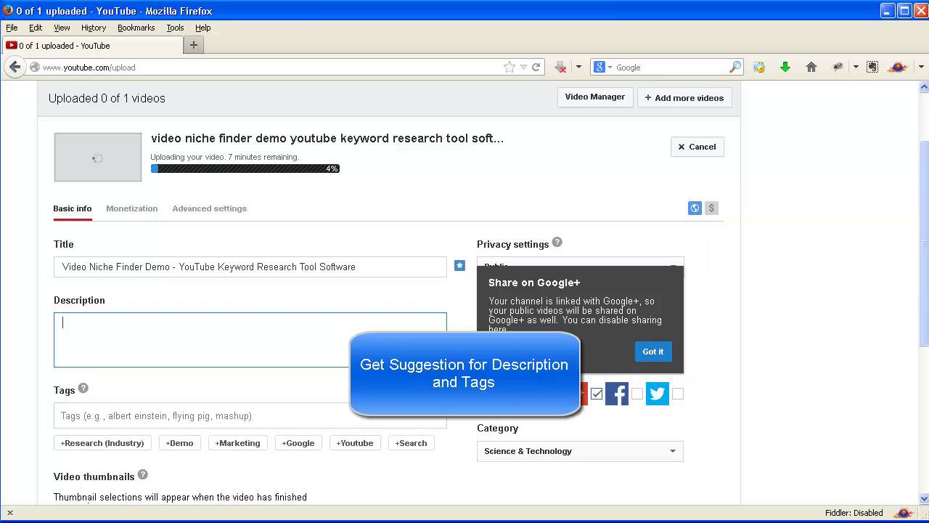
{"action": "left_click", "coordinate": [518, 521]}
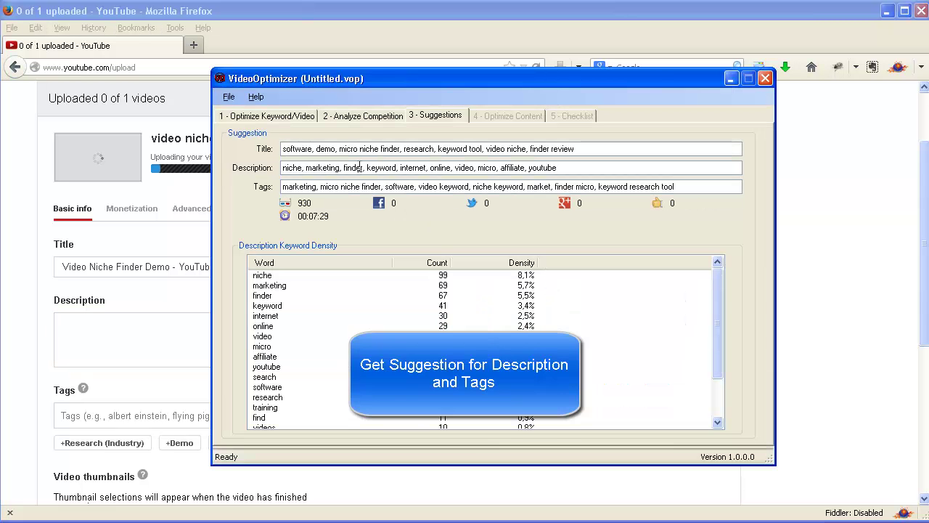
{"action": "left_click_drag", "start_coordinate": [573, 167], "coordinate": [263, 172]}
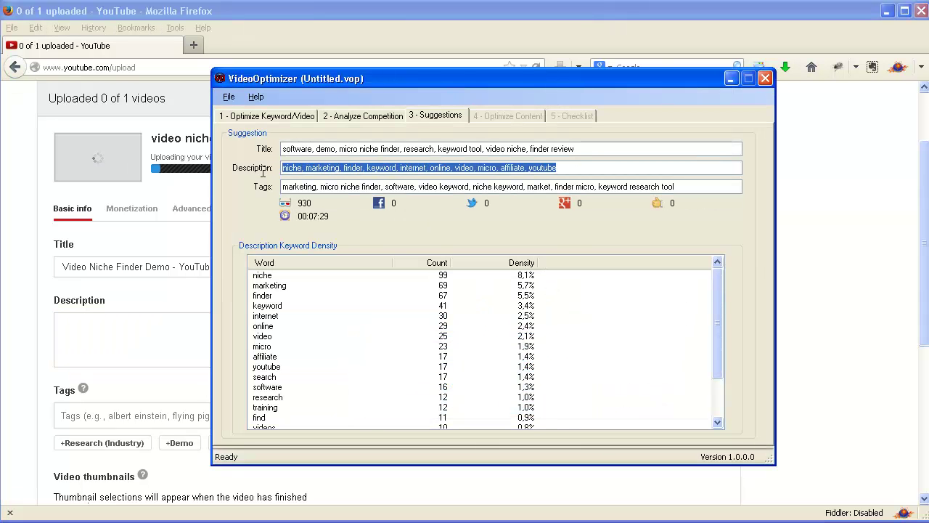
{"action": "key", "text": "ctrl+c"}
{"action": "left_click", "coordinate": [149, 331]}
Paste the suggested description, enlarge its box, and paste the suggested tags into Tags.
{"action": "key", "text": "ctrl+v"}
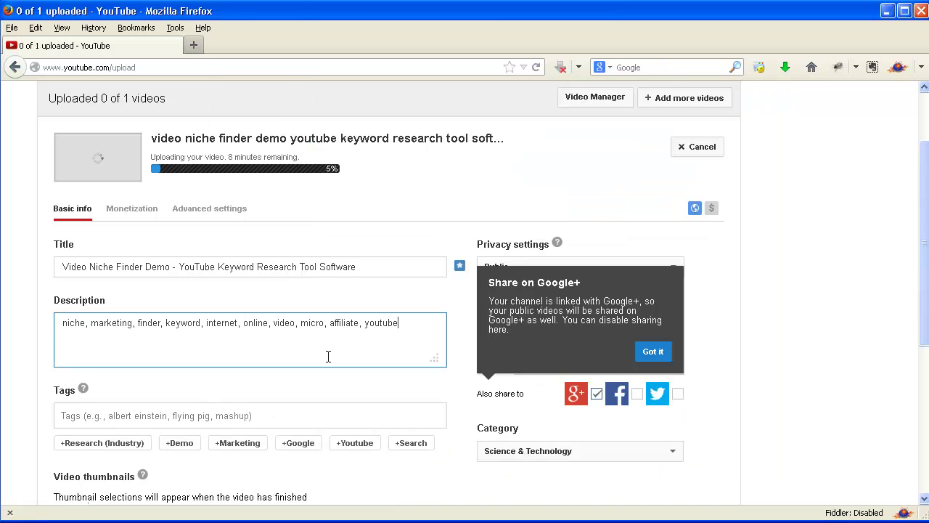
{"action": "left_click_drag", "start_coordinate": [436, 359], "coordinate": [440, 420]}
{"action": "key", "text": "alt+Tab"}
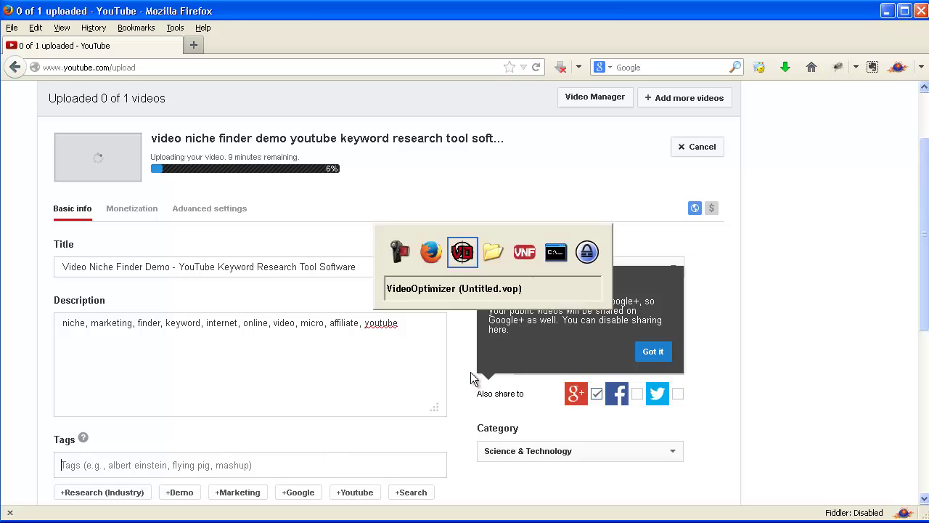
{"action": "left_click_drag", "start_coordinate": [682, 186], "coordinate": [280, 190]}
{"action": "key", "text": "ctrl+c"}
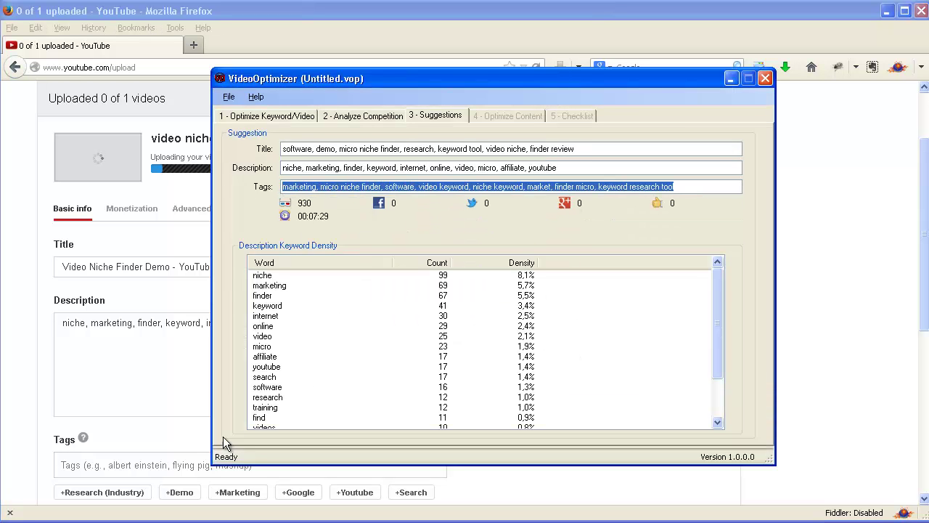
{"action": "left_click", "coordinate": [170, 465]}
{"action": "key", "text": "ctrl+v"}
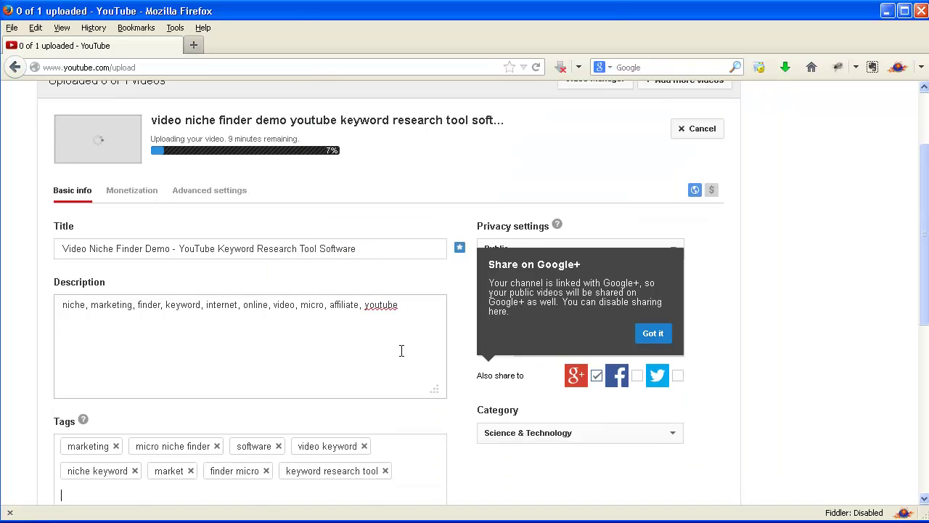
{"action": "scroll", "coordinate": [217, 452], "scroll_direction": "down", "scroll_amount": 2}
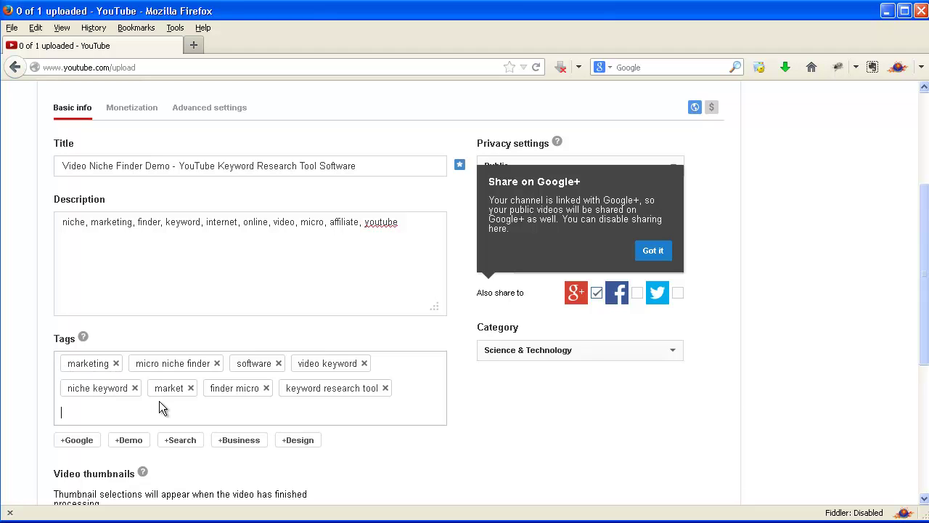
Delete the pasted tags, from marketing and micro niche finder through keyword research tool.
{"action": "left_click", "coordinate": [116, 363]}
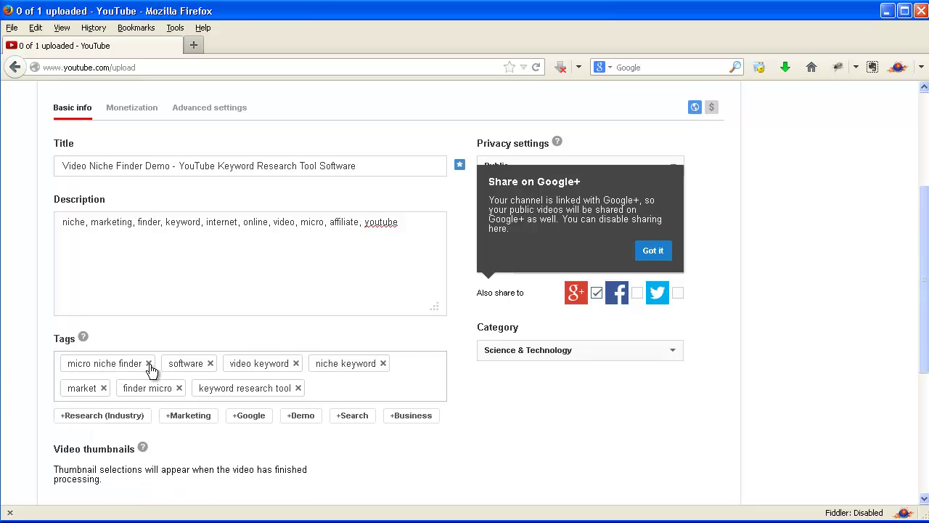
{"action": "left_click", "coordinate": [150, 365]}
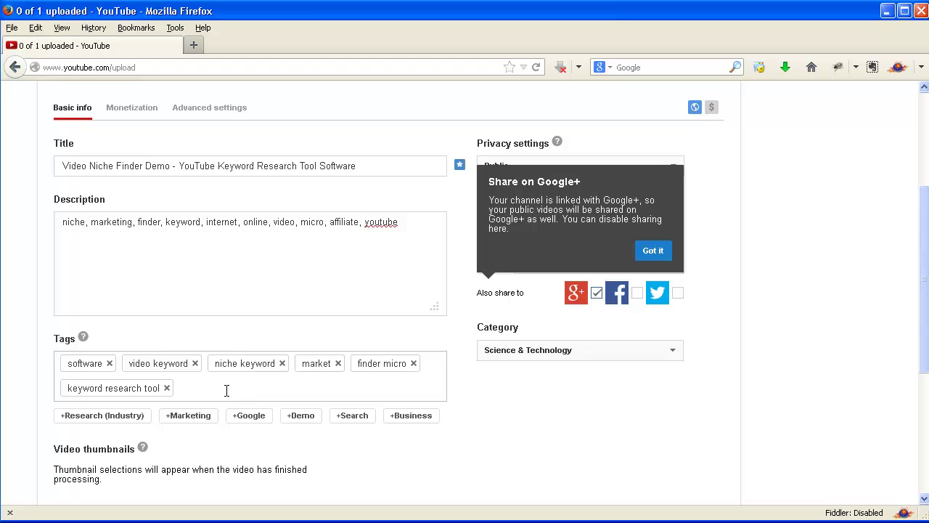
{"action": "left_click", "coordinate": [111, 364]}
{"action": "left_click", "coordinate": [133, 363]}
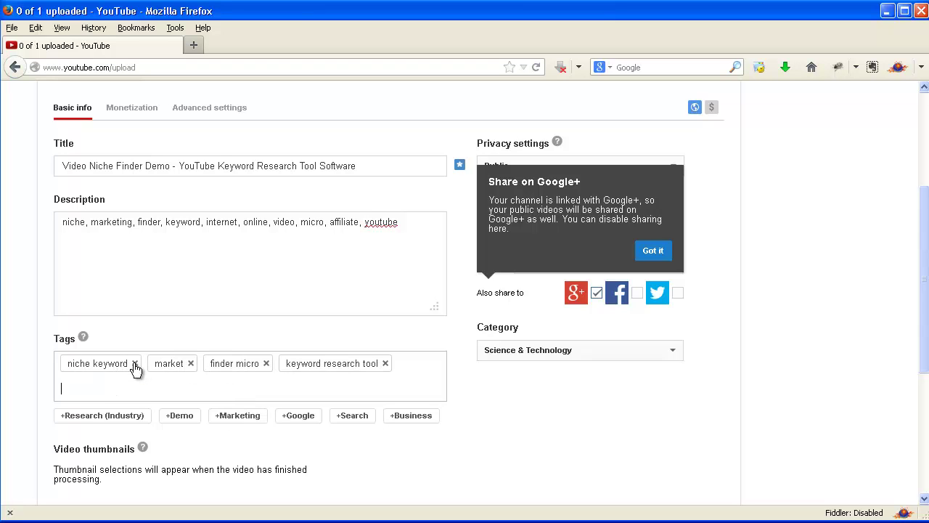
{"action": "left_click", "coordinate": [135, 364]}
{"action": "left_click", "coordinate": [103, 364]}
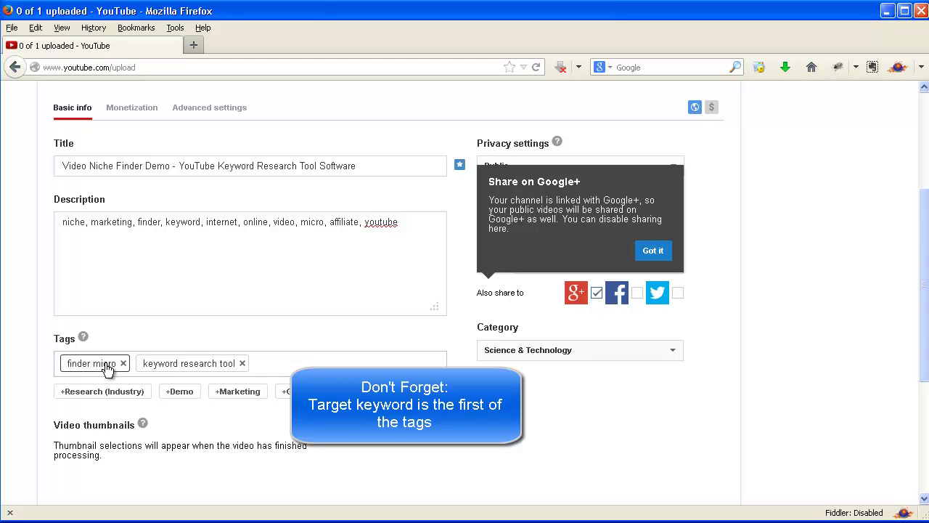
{"action": "left_click", "coordinate": [124, 364]}
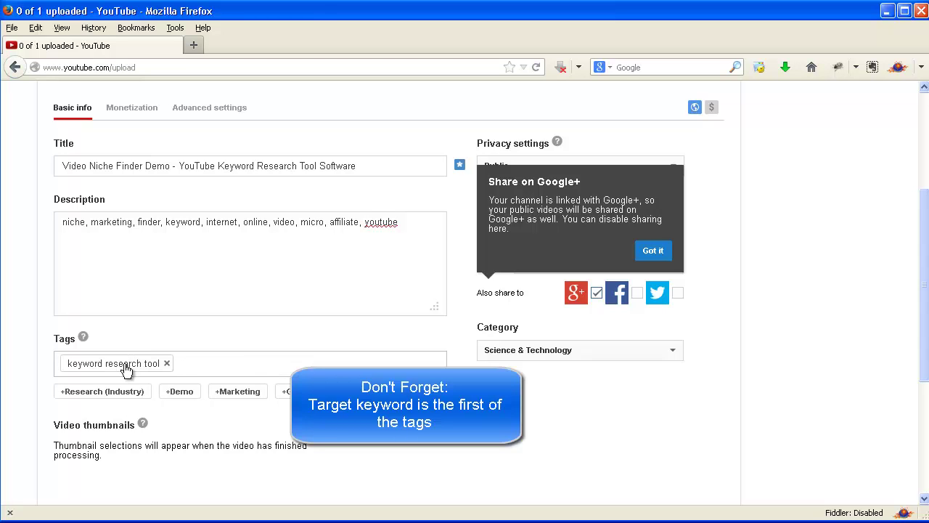
{"action": "left_click", "coordinate": [166, 364]}
Add the tags 'video niche finder' and 'demo'.
{"action": "type", "text": "video ncihe"}
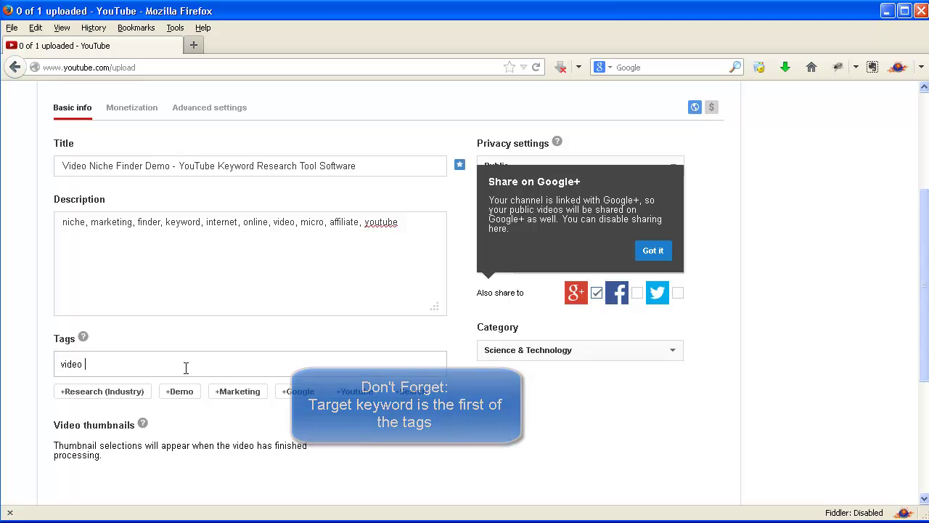
{"action": "key", "text": "BackSpace"}
{"action": "key", "text": "BackSpace"}
{"action": "key", "text": "BackSpace"}
{"action": "key", "text": "BackSpace"}
{"action": "key", "text": "BackSpace"}
{"action": "type", "text": "iche finder"}
{"action": "key", "text": "Return"}
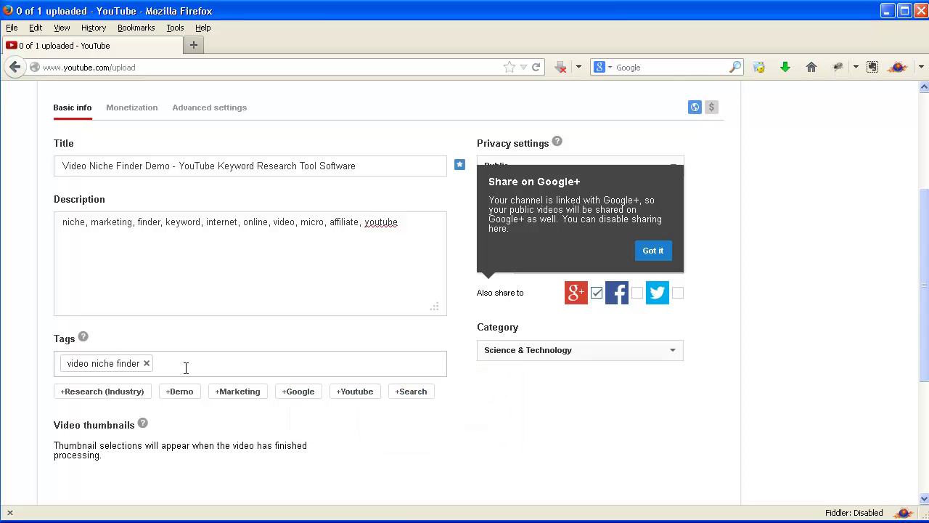
{"action": "type", "text": "demo"}
{"action": "key", "text": "Return"}
Paste the suggested tags again, keeping only software and keyword research tool.
{"action": "key", "text": "alt+Tab"}
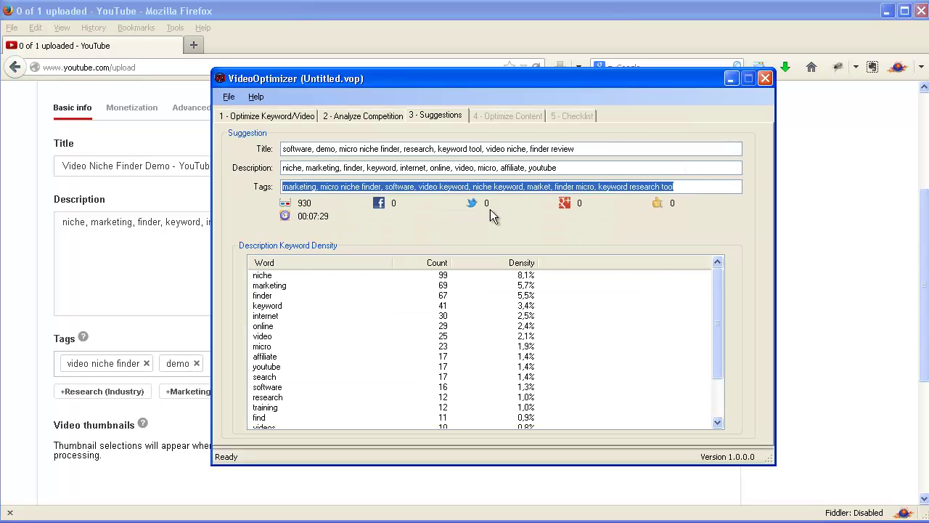
{"action": "key", "text": "alt+Tab"}
{"action": "key", "text": "ctrl+v"}
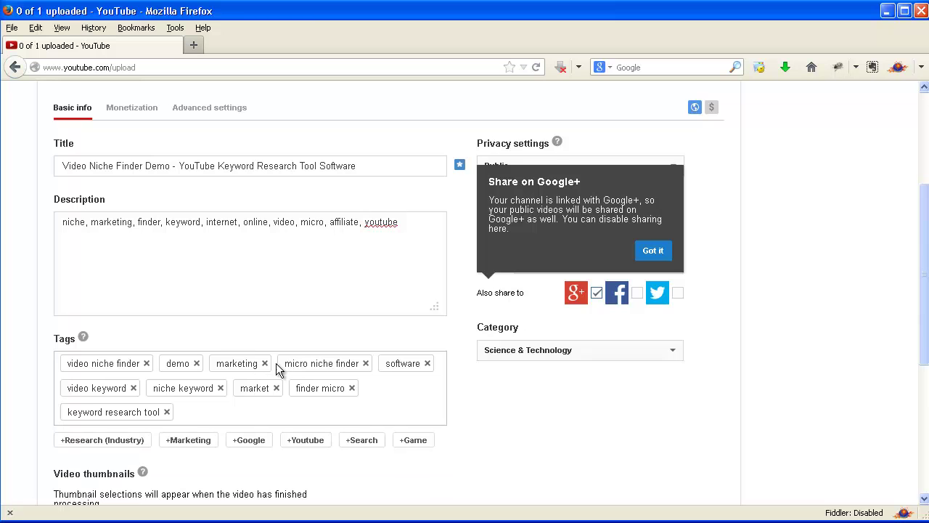
{"action": "left_click", "coordinate": [265, 363]}
{"action": "left_click", "coordinate": [297, 363]}
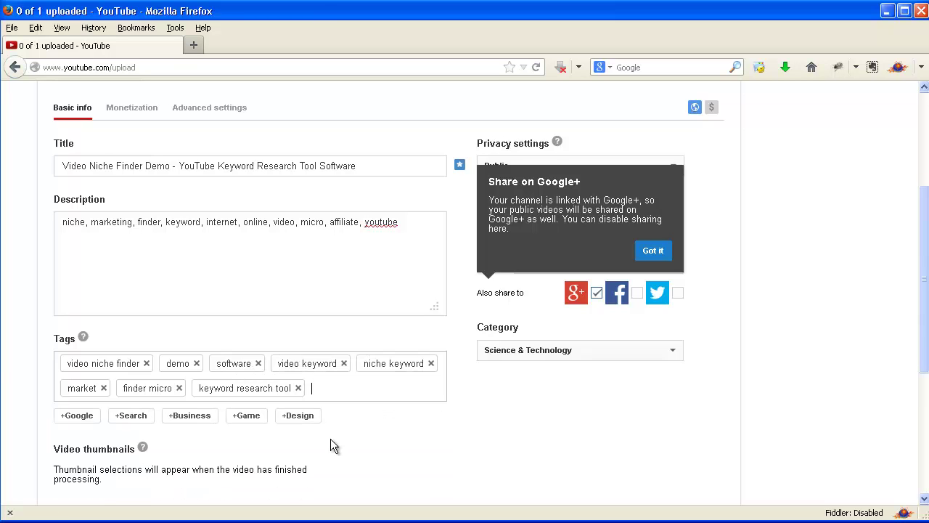
{"action": "left_click", "coordinate": [344, 363]}
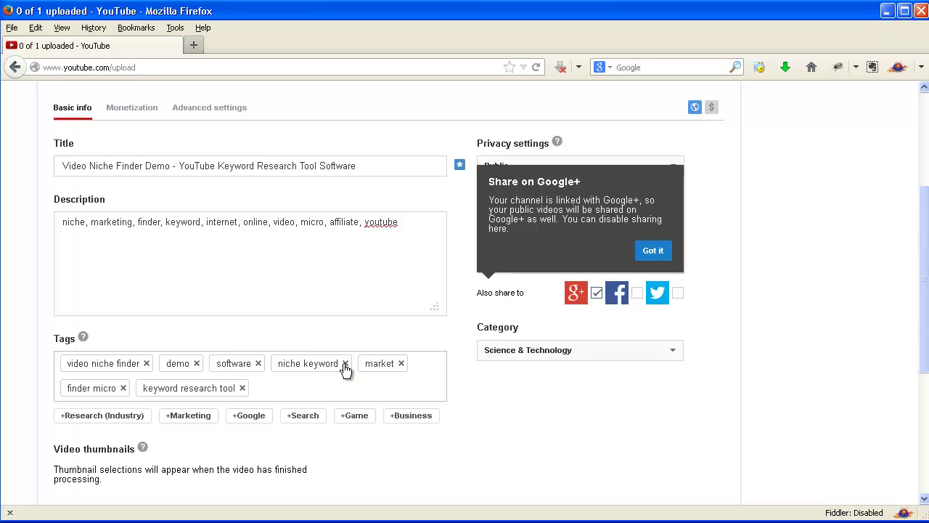
{"action": "left_click", "coordinate": [346, 365]}
{"action": "left_click", "coordinate": [317, 365]}
{"action": "left_click", "coordinate": [334, 364]}
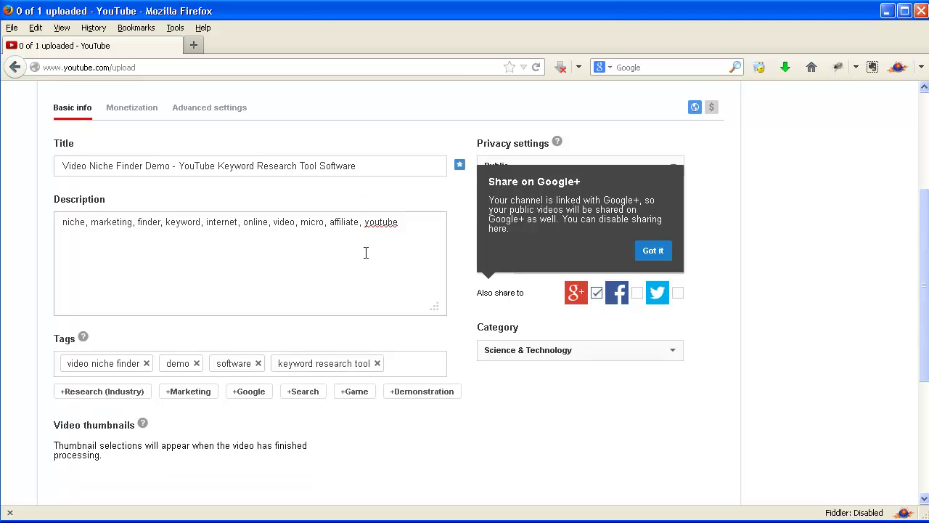
Recheck VideoOptimizer's suggestions and return to the Tags field for another tag.
{"action": "left_click", "coordinate": [399, 236]}
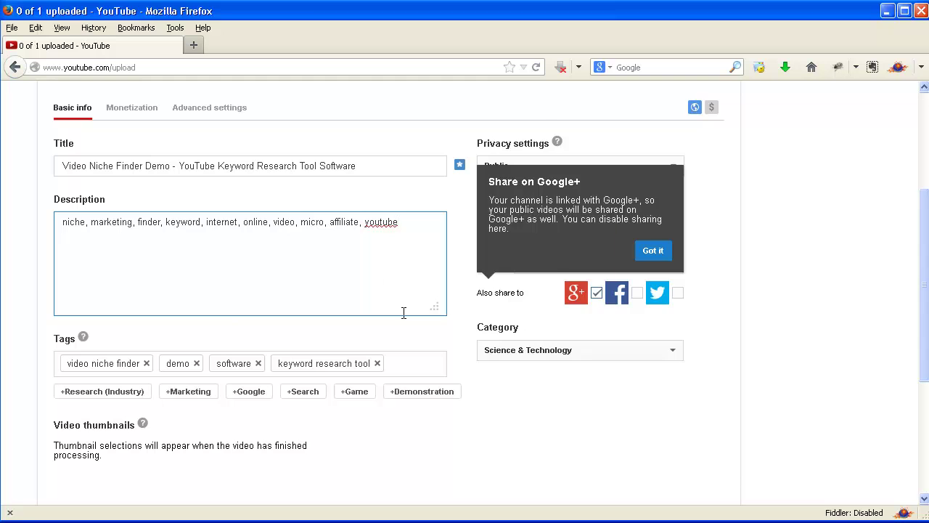
{"action": "key", "text": "alt+Tab"}
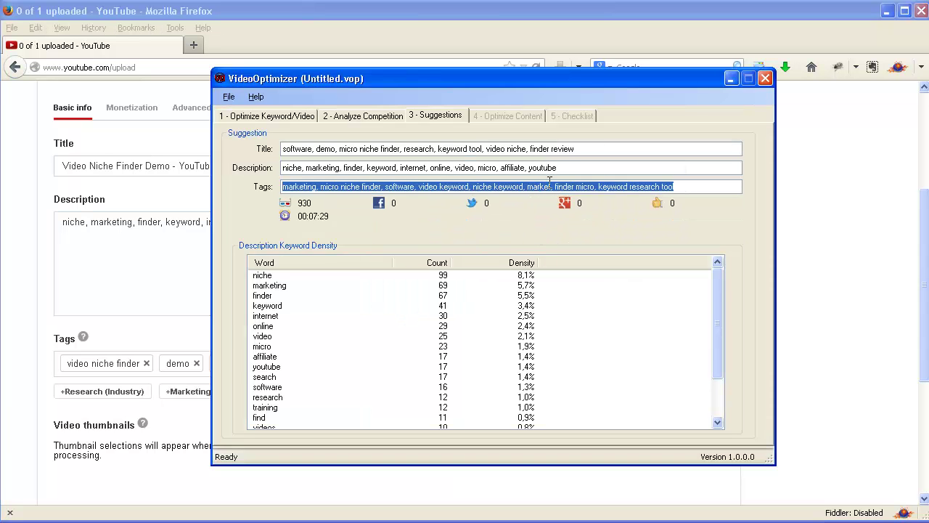
{"action": "key", "text": "alt+Tab"}
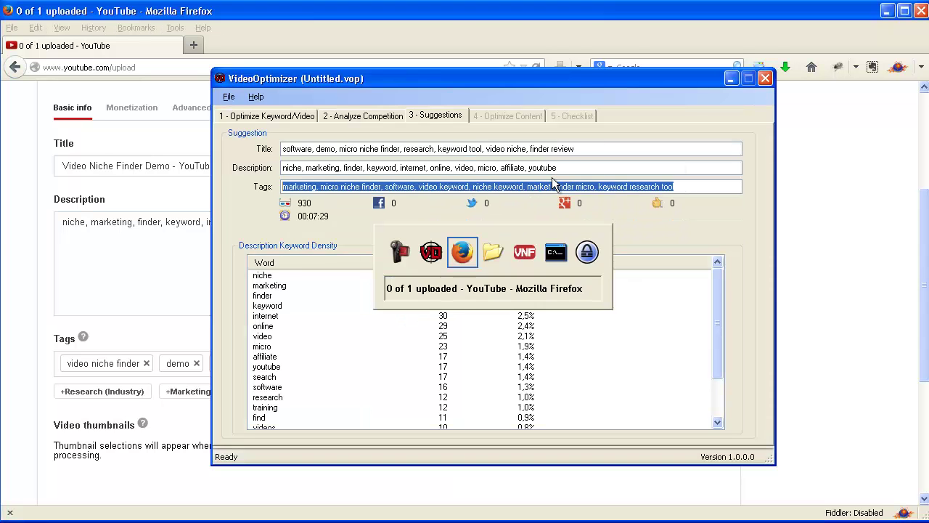
{"action": "left_click", "coordinate": [420, 366]}
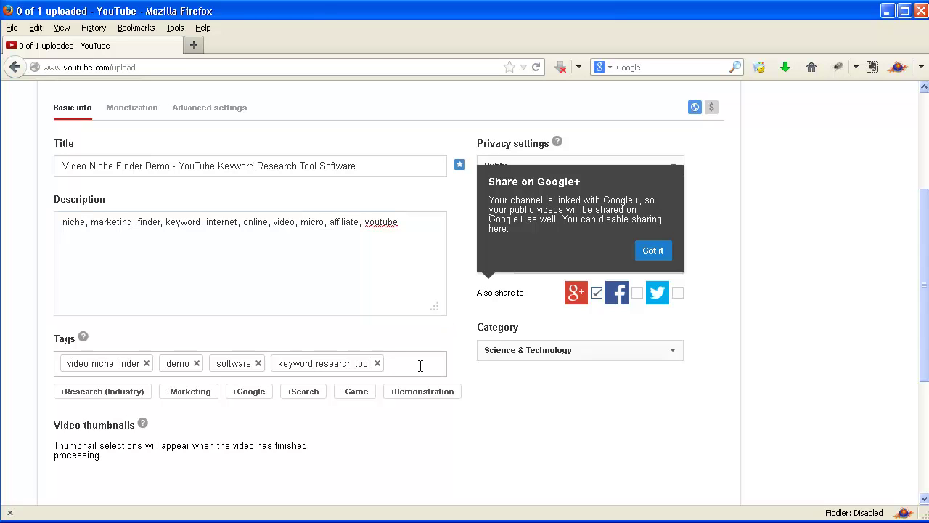
Add the tag 'niche finder' and start the description with 'Video Niche Finder is a'.
{"action": "type", "text": "niche finder"}
{"action": "key", "text": "Return"}
{"action": "left_click", "coordinate": [328, 259]}
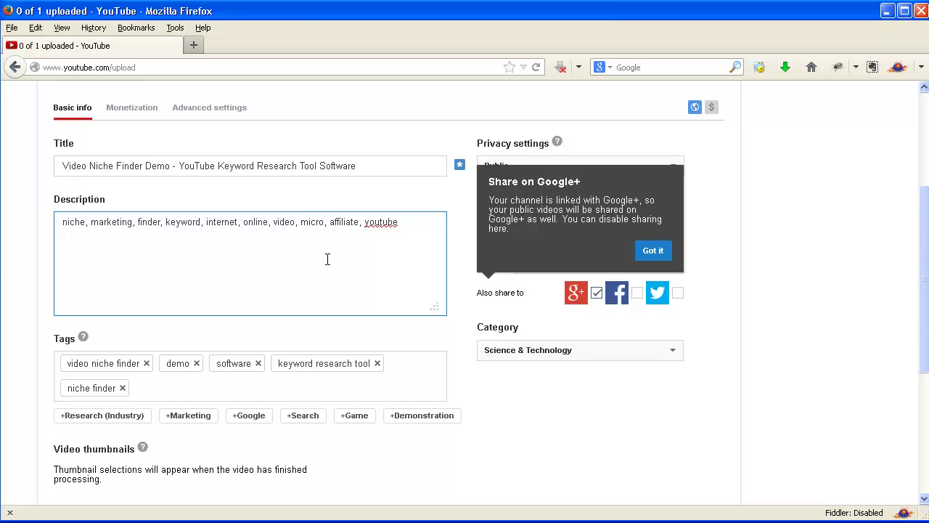
{"action": "key", "text": "Return"}
{"action": "key", "text": "Up"}
{"action": "type", "text": "Video n"}
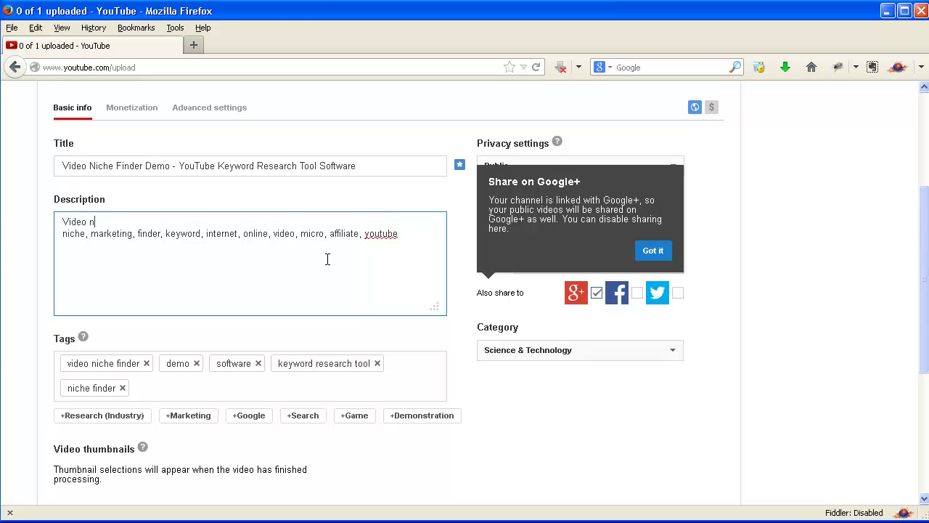
{"action": "key", "text": "BackSpace"}
{"action": "type", "text": "Niche Finder is a"}
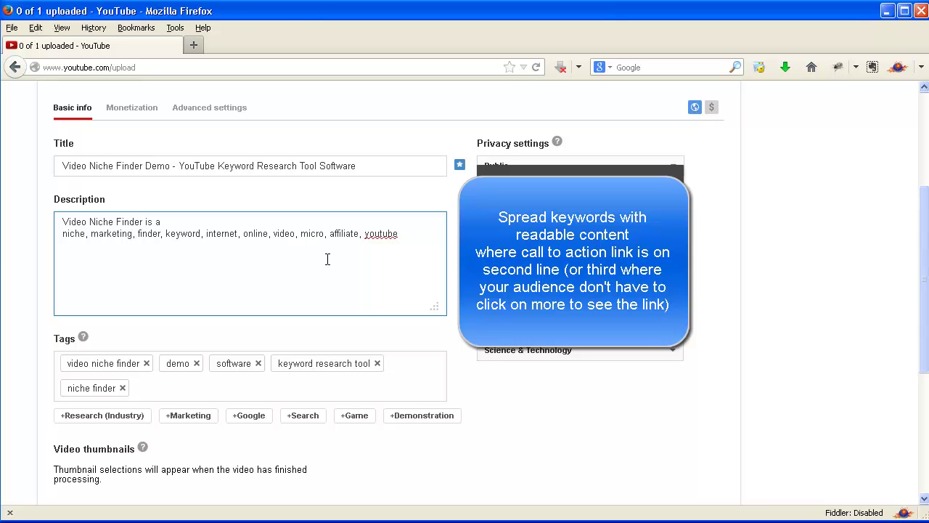
Finish the summary: 'YouTube keyword research tool for finding profitable YouTube keyword'.
{"action": "key", "text": "Return"}
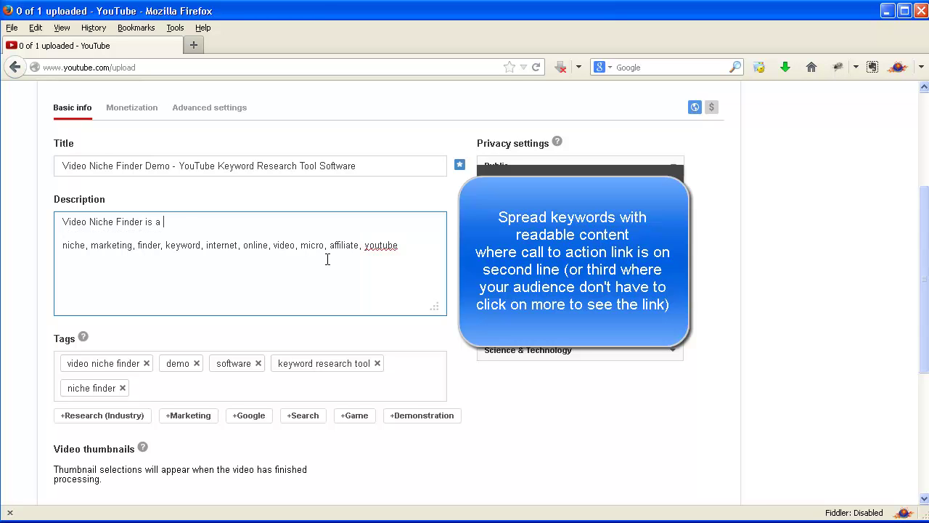
{"action": "type", "text": "YouTube Keyword"}
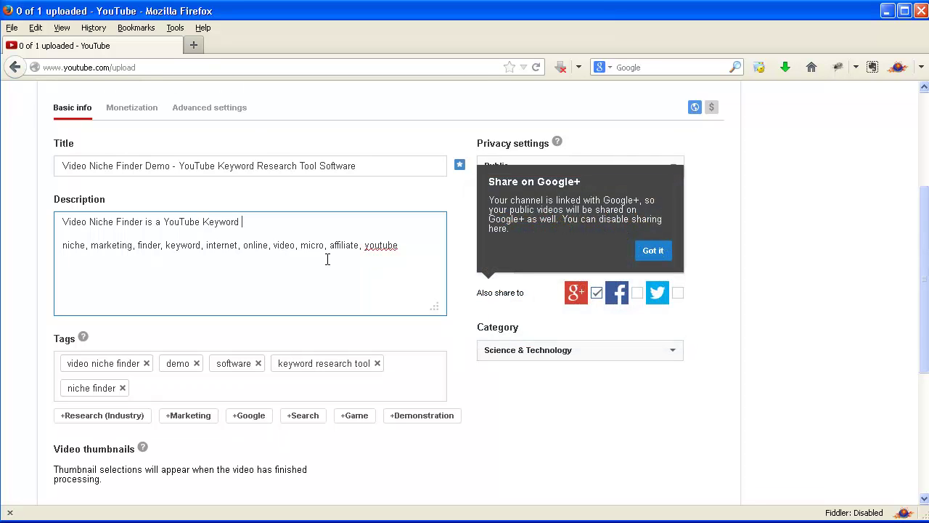
{"action": "key", "text": "Delete"}
{"action": "type", "text": "keyword research tool for finding "}
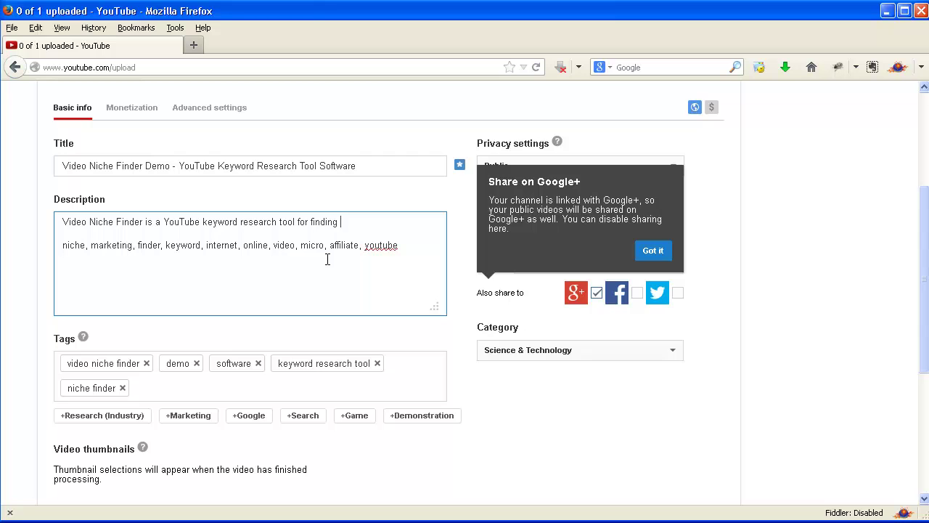
{"action": "type", "text": "profitable YouTube keyword"}
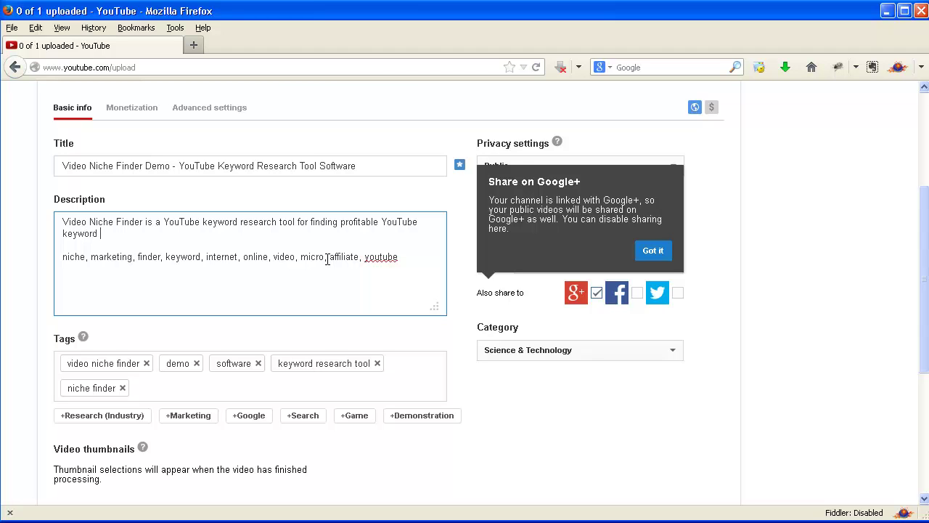
{"action": "key", "text": "Return"}
{"action": "type", "text": "for"}
{"action": "key", "text": "BackSpace"}
{"action": "key", "text": "BackSpace"}
{"action": "key", "text": "BackSpace"}
{"action": "type", "text": ">>"}
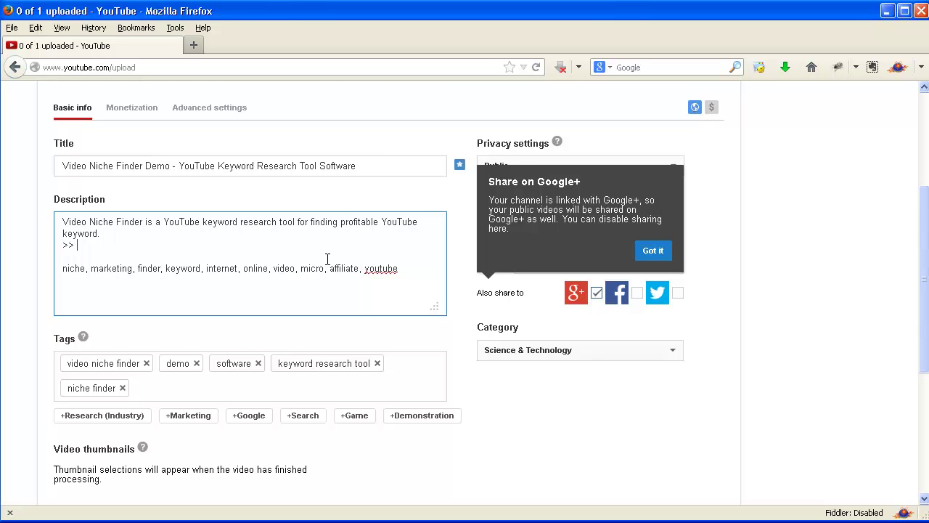
{"action": "type", "text": " http://videonichefinder.com/"}
{"action": "key", "text": "Return"}
{"action": "key", "text": "Return"}
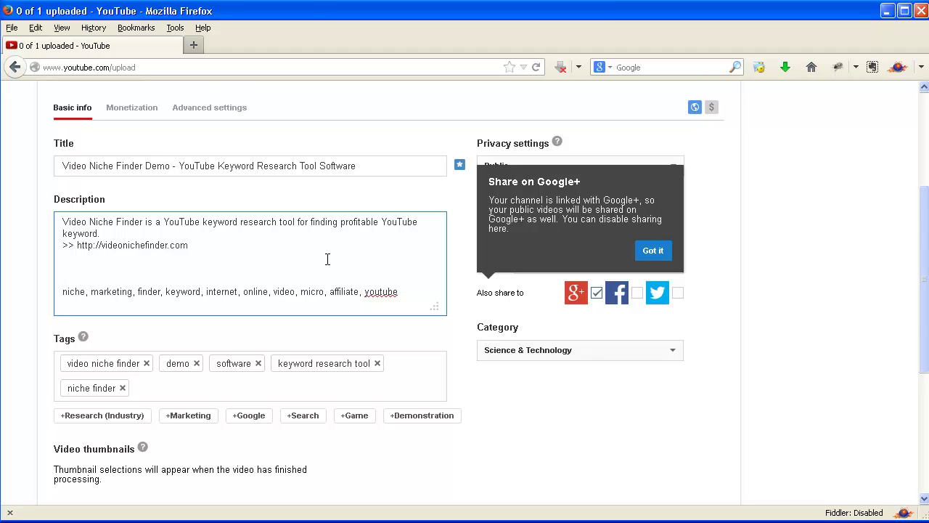
Type the 'This desktop software allows you to find potential keyword...' paragraph about affiliate, local-business and own-product promotion.
{"action": "type", "text": "T"}
{"action": "type", "text": "his is"}
{"action": "key", "text": "BackSpace"}
{"action": "key", "text": "BackSpace"}
{"action": "type", "text": "soft"}
{"action": "key", "text": "BackSpace"}
{"action": "key", "text": "BackSpace"}
{"action": "key", "text": "BackSpace"}
{"action": "key", "text": "BackSpace"}
{"action": "type", "text": "desktop software allows you to find potential "}
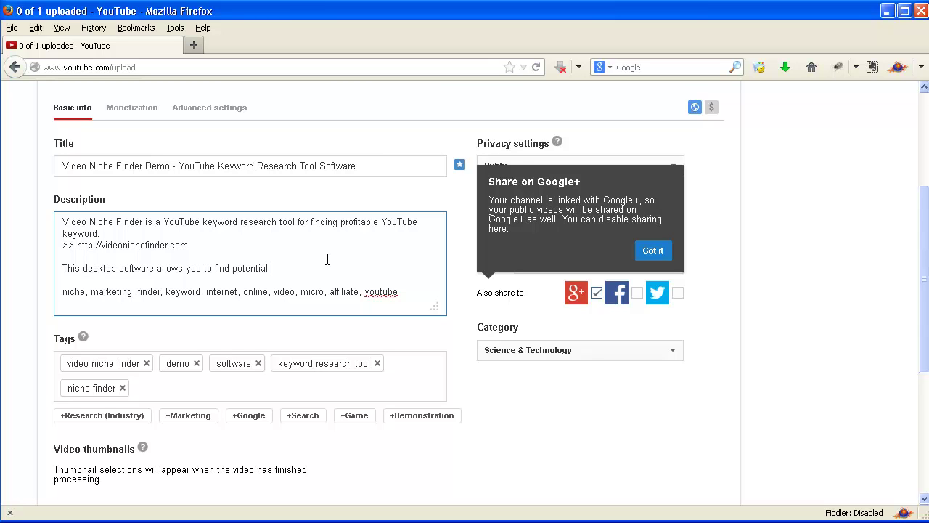
{"action": "type", "text": "keyword that is easy to rank for. This is su"}
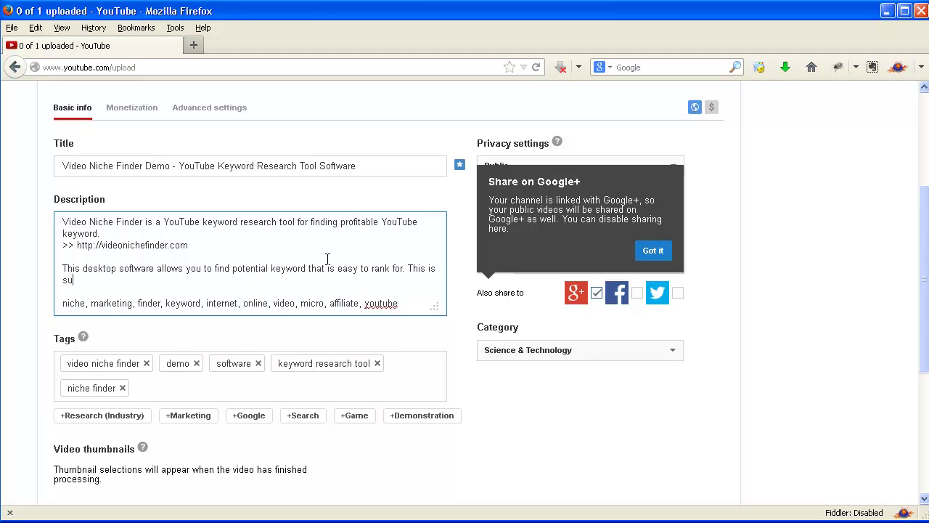
{"action": "type", "text": "itable for affiliate"}
{"action": "key", "text": "ctrl+shift+Left"}
{"action": "key", "text": "ctrl+shift+Left"}
{"action": "type", "text": "to promote your affilaite pro"}
{"action": "key", "text": "BackSpace"}
{"action": "key", "text": "BackSpace"}
{"action": "key", "text": "BackSpace"}
{"action": "key", "text": "BackSpace"}
{"action": "key", "text": "BackSpace"}
{"action": "key", "text": "BackSpace"}
{"action": "key", "text": "BackSpace"}
{"action": "key", "text": "BackSpace"}
{"action": "type", "text": "iate product"}
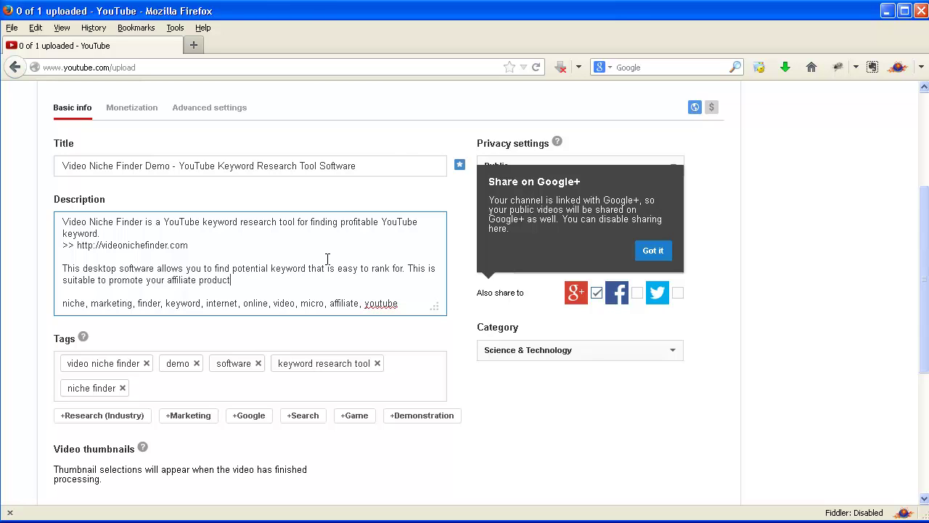
{"action": "type", "text": "s, or even promoting local business and your own "}
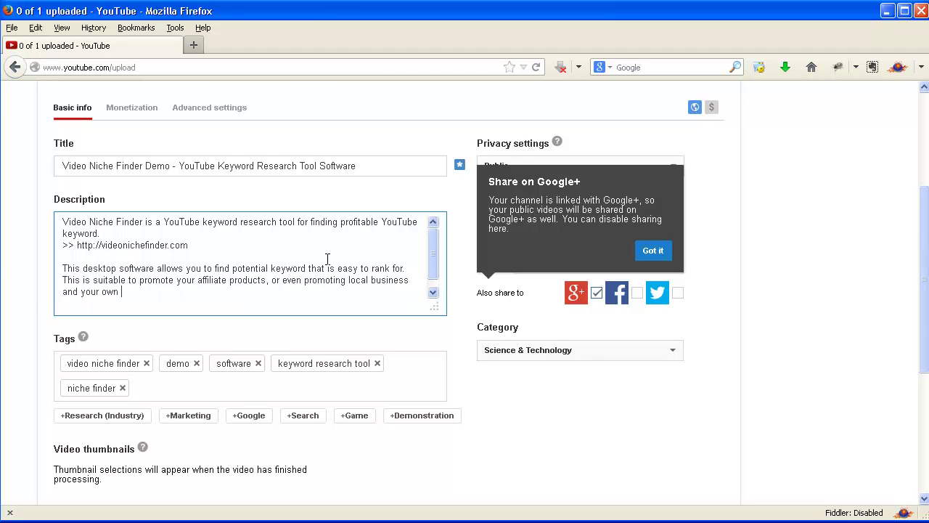
{"action": "type", "text": "product if you are a product owner."}
Insert 'in Google and YouTube' and 'online' into the paragraph and start a new paragraph.
{"action": "scroll", "coordinate": [326, 258], "scroll_direction": "down", "scroll_amount": 1}
{"action": "scroll", "coordinate": [353, 249], "scroll_direction": "down", "scroll_amount": 2}
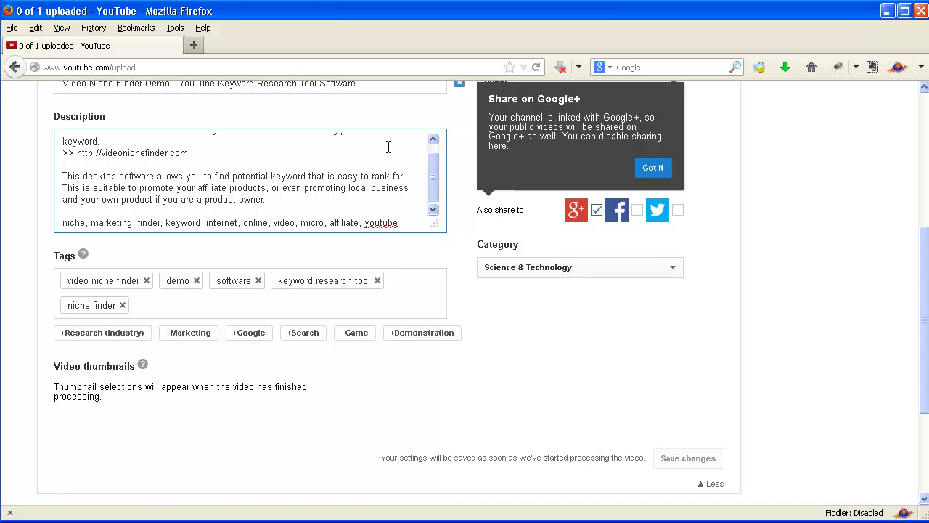
{"action": "key", "text": "Up"}
{"action": "type", "text": "n Google and You"}
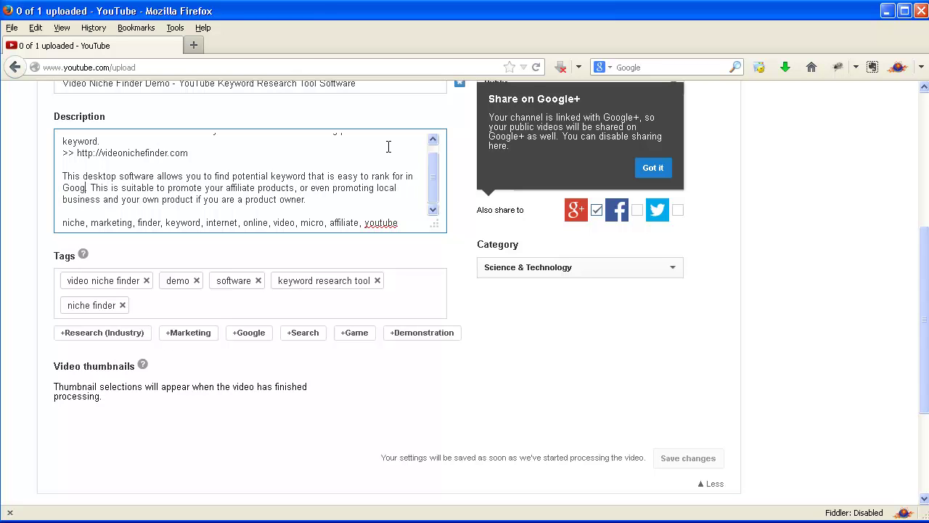
{"action": "type", "text": "Tube."}
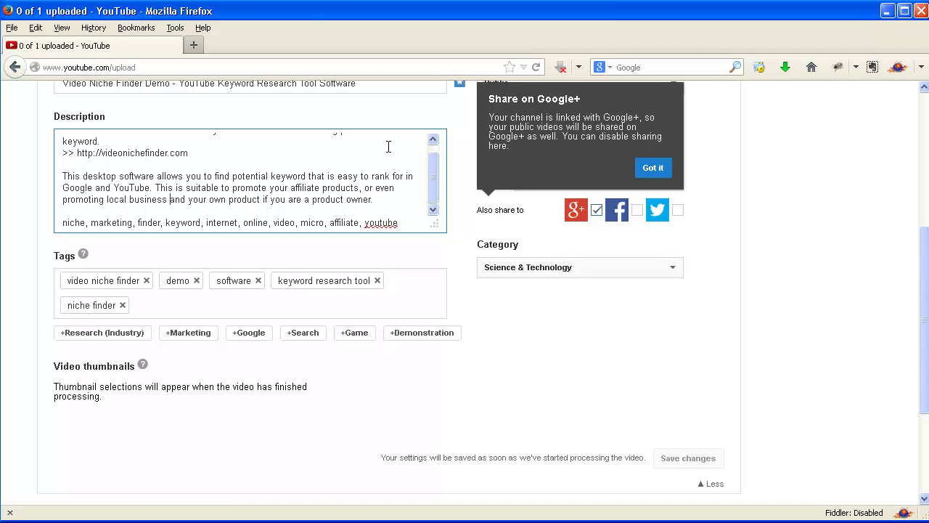
{"action": "type", "text": "online"}
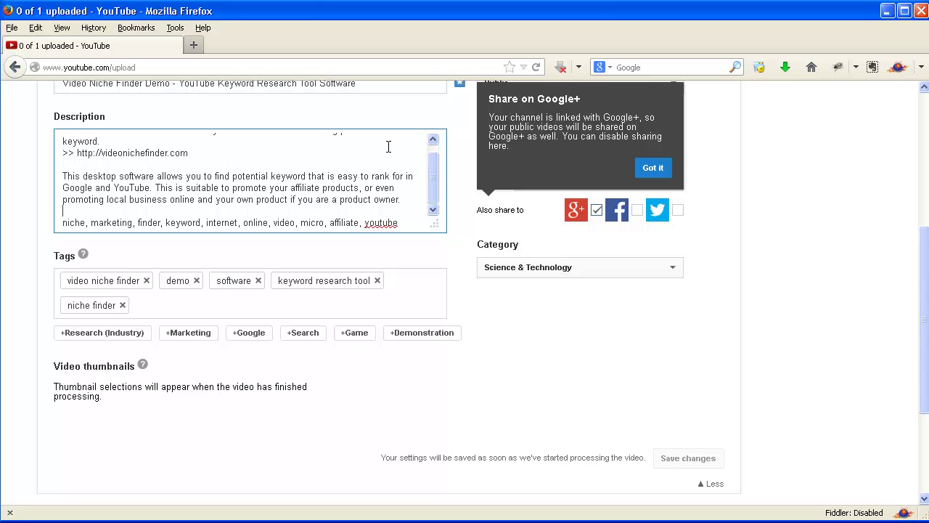
{"action": "key", "text": "Return"}
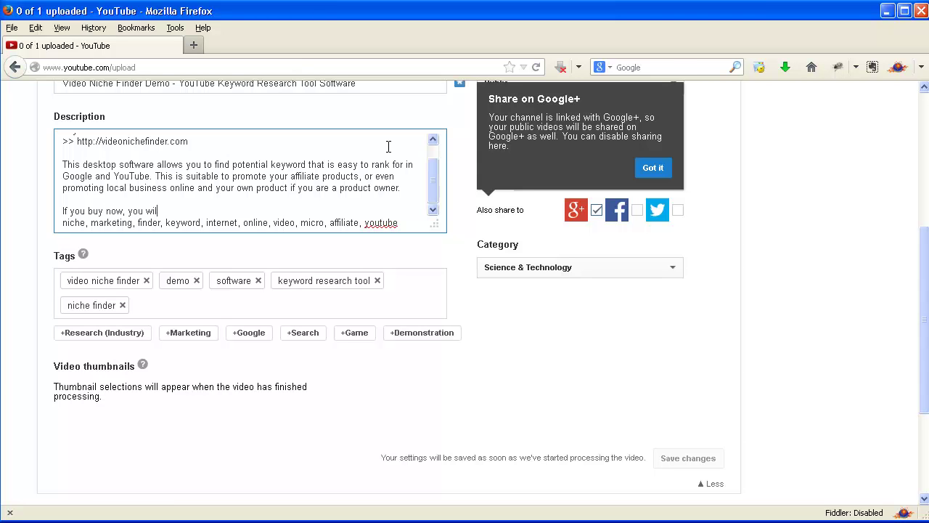
Type the buy-now paragraph promising a step-by-step ranking manual, more exposure, and boosted sales and conversion.
{"action": "type", "text": "get manual and step-by-step on how to rank on YouTube and Google"}
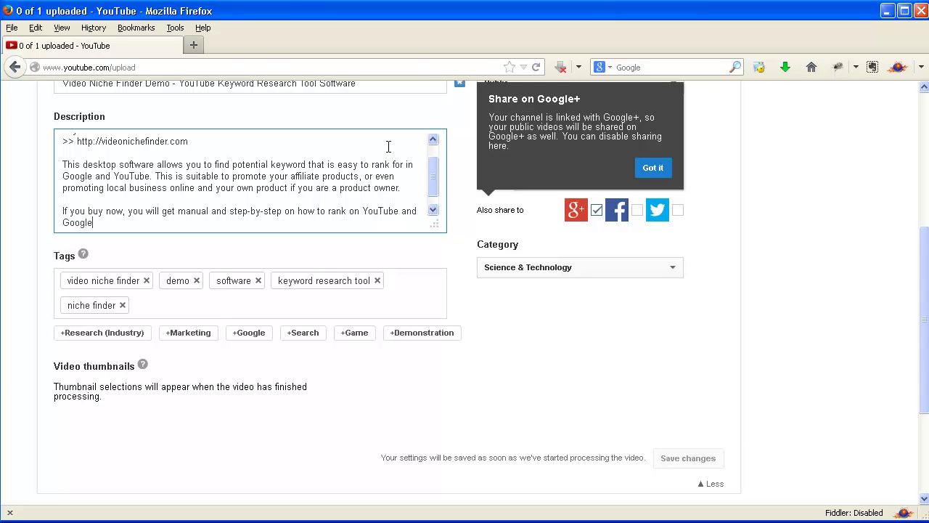
{"action": "type", "text": "."}
{"action": "key", "text": "Return"}
{"action": "type", "text": "niche, marketing, finder, keyword, internet, online, video, micro, affiliate, youtube"}
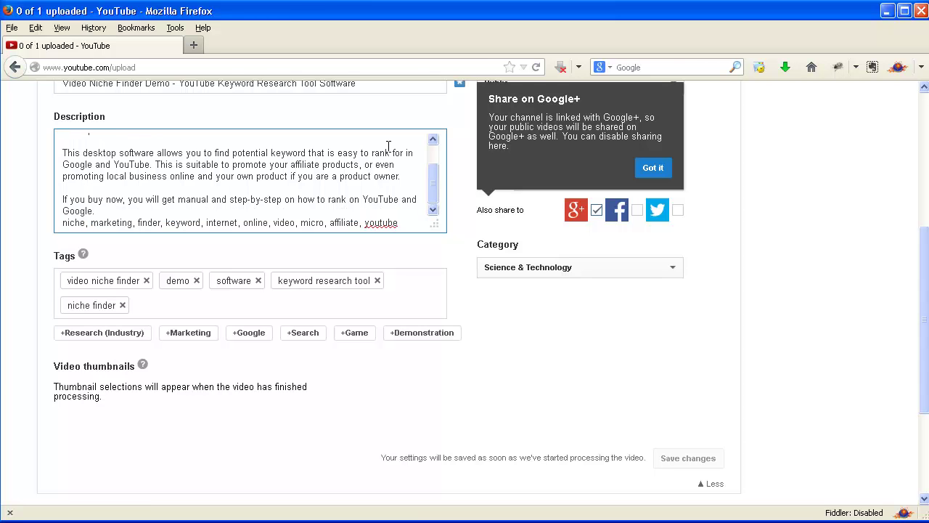
{"action": "type", "text": "for your video. You'll get more exposu niche, mar"}
{"action": "key", "text": "BackSpace"}
{"action": "type", "text": "sure"}
{"action": "type", "text": "with video marketing"}
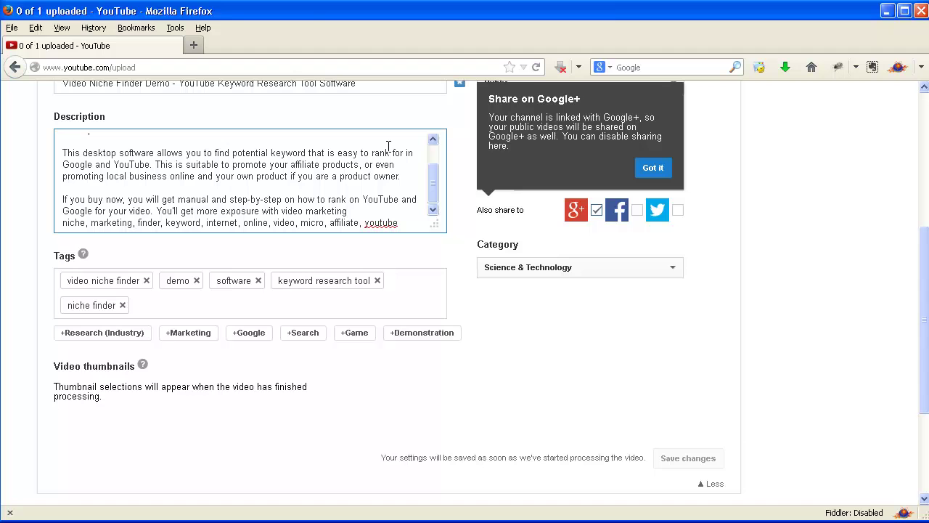
{"action": "type", "text": " and boost your sales "}
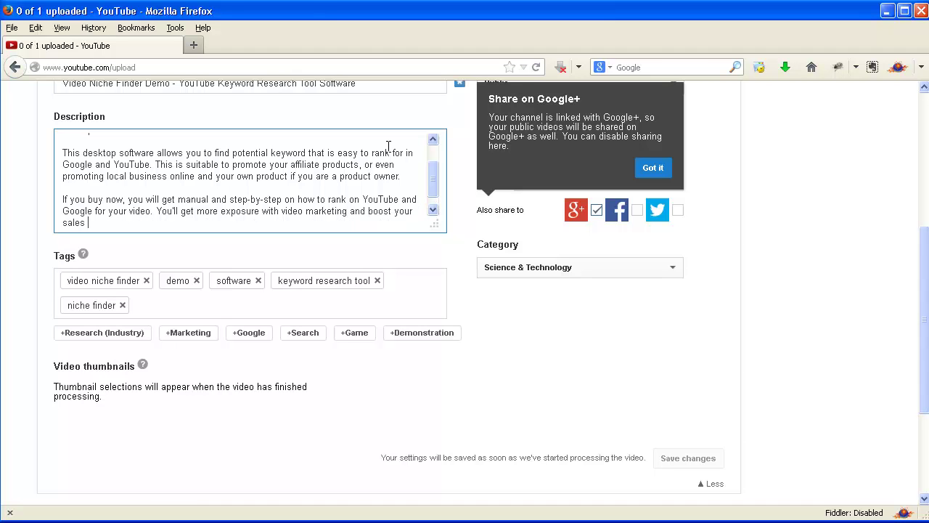
{"action": "type", "text": "and conversion using this tool."}
{"action": "key", "text": "Return"}
{"action": "type", "text": "niche, marketing, finder, keyword, internet, online, video, micro, affiliate, youtube"}
{"action": "key", "text": "shift+Home"}
{"action": "key", "text": "BackSpace"}
{"action": "key", "text": "BackSpace"}
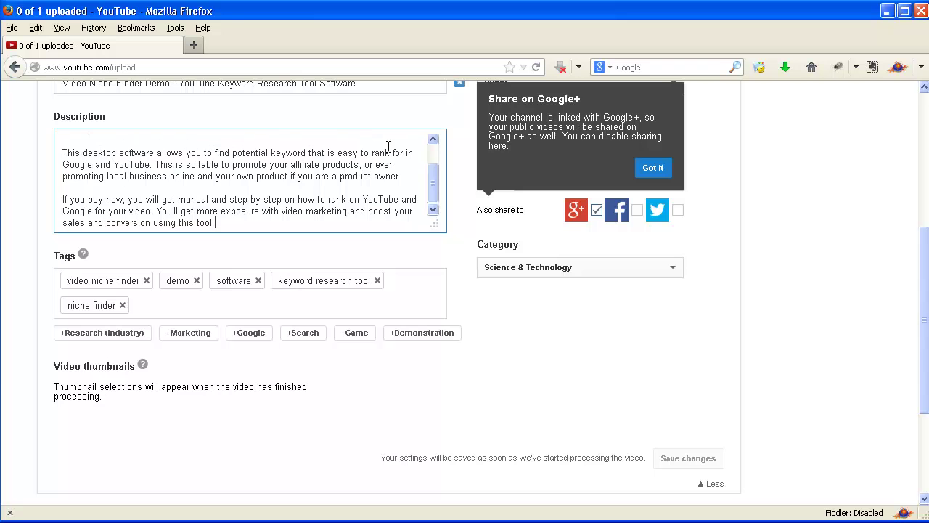
Open the uploaded video's youtu.be link under 'Upload complete' in a new tab.
{"action": "scroll", "coordinate": [317, 209], "scroll_direction": "up", "scroll_amount": 3}
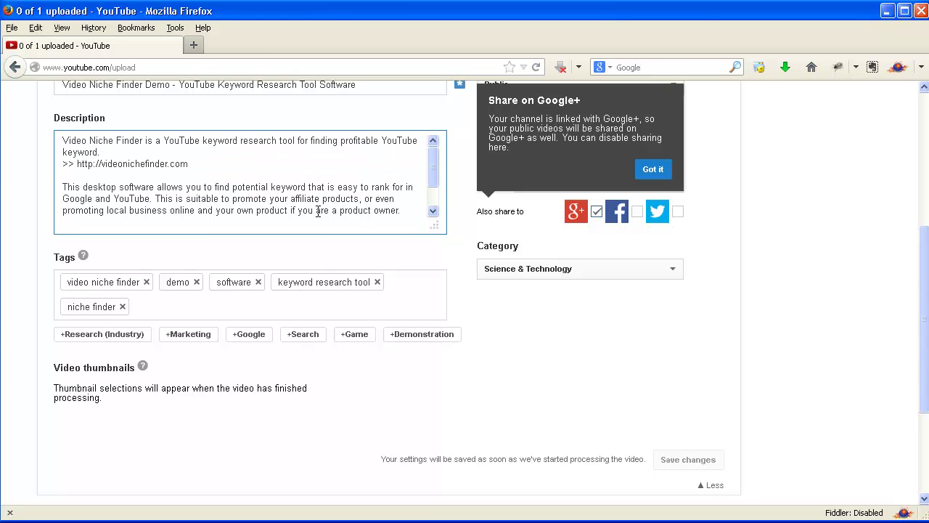
{"action": "scroll", "coordinate": [367, 236], "scroll_direction": "up", "scroll_amount": 5}
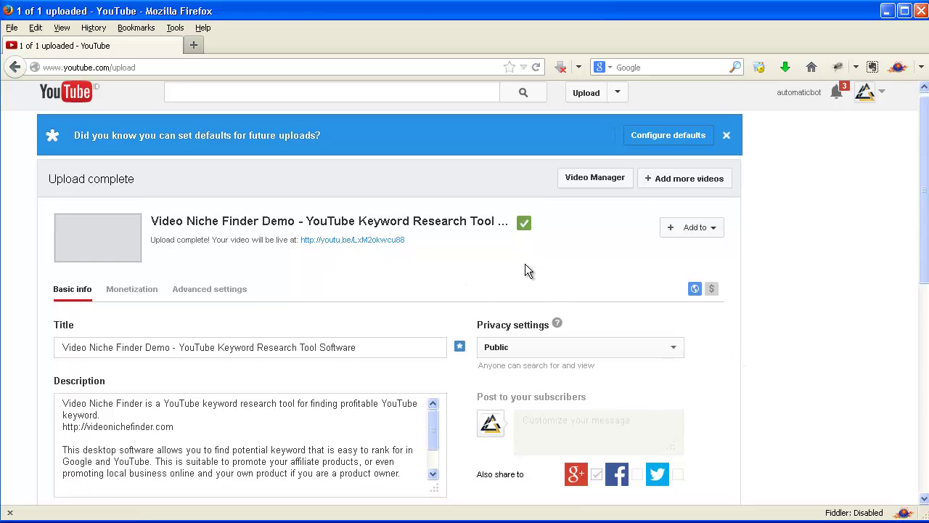
{"action": "scroll", "coordinate": [523, 267], "scroll_direction": "down", "scroll_amount": 10}
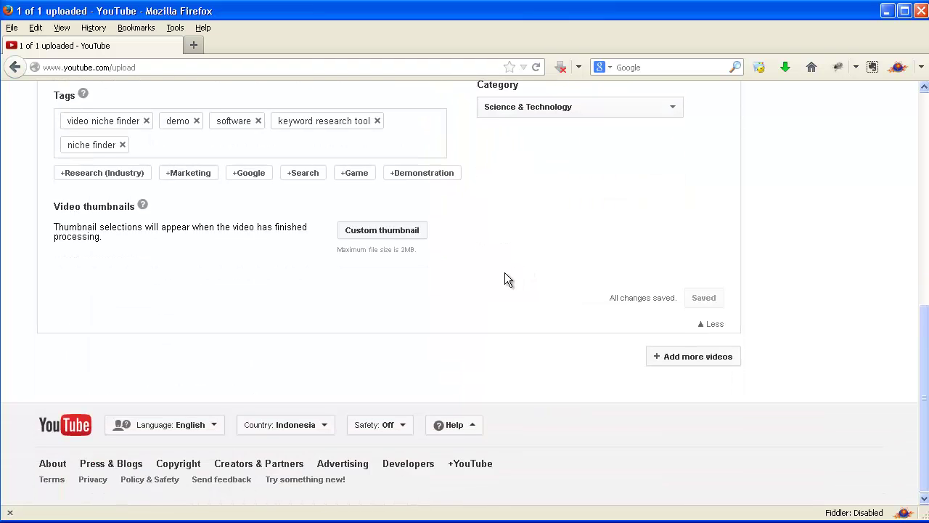
{"action": "scroll", "coordinate": [501, 274], "scroll_direction": "up", "scroll_amount": 10}
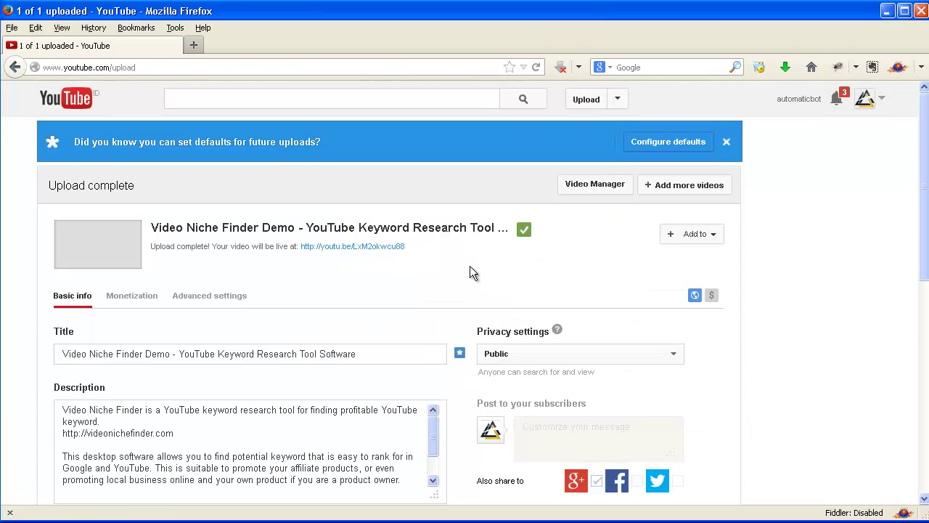
{"action": "right_click", "coordinate": [352, 249]}
{"action": "left_click", "coordinate": [361, 257]}
On the new video tab, expand then collapse the full description and return to the player.
{"action": "left_click", "coordinate": [303, 48]}
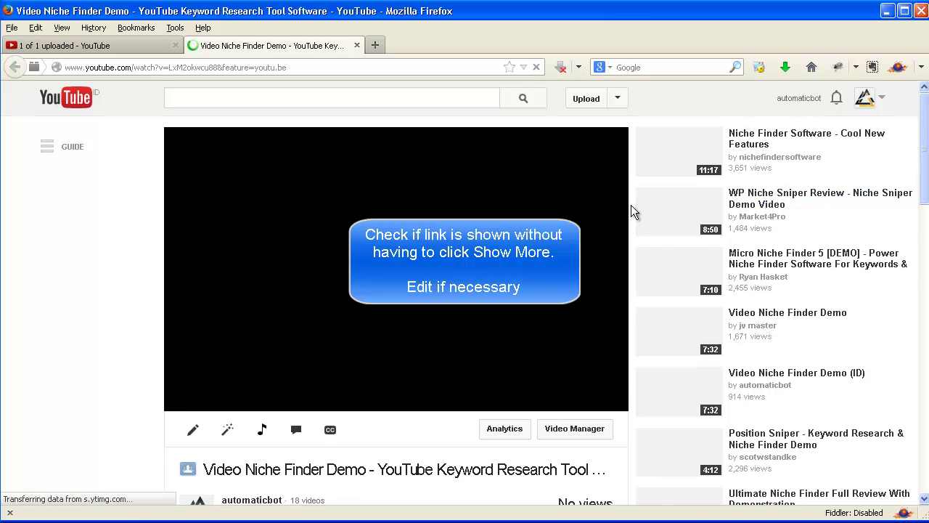
{"action": "scroll", "coordinate": [631, 205], "scroll_direction": "down", "scroll_amount": 6}
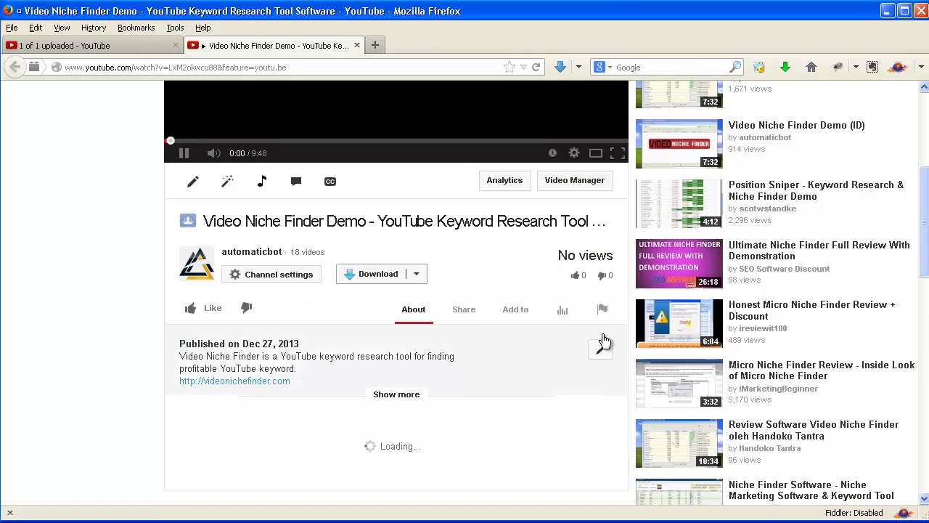
{"action": "scroll", "coordinate": [626, 288], "scroll_direction": "down", "scroll_amount": 6}
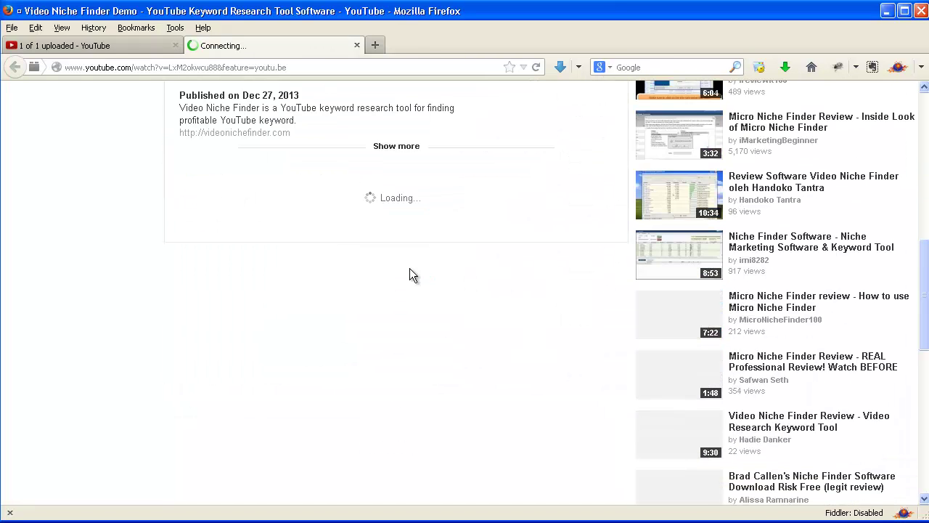
{"action": "left_click", "coordinate": [397, 148]}
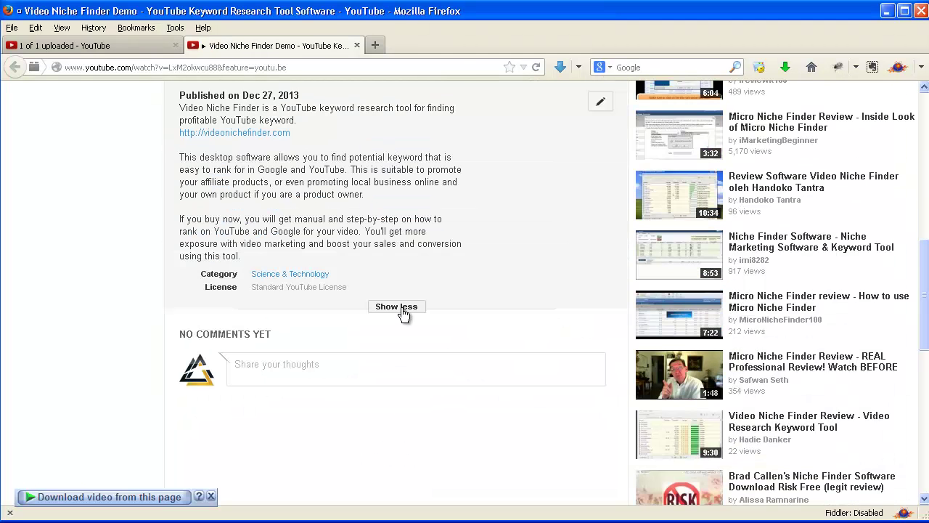
{"action": "scroll", "coordinate": [535, 317], "scroll_direction": "up", "scroll_amount": 7}
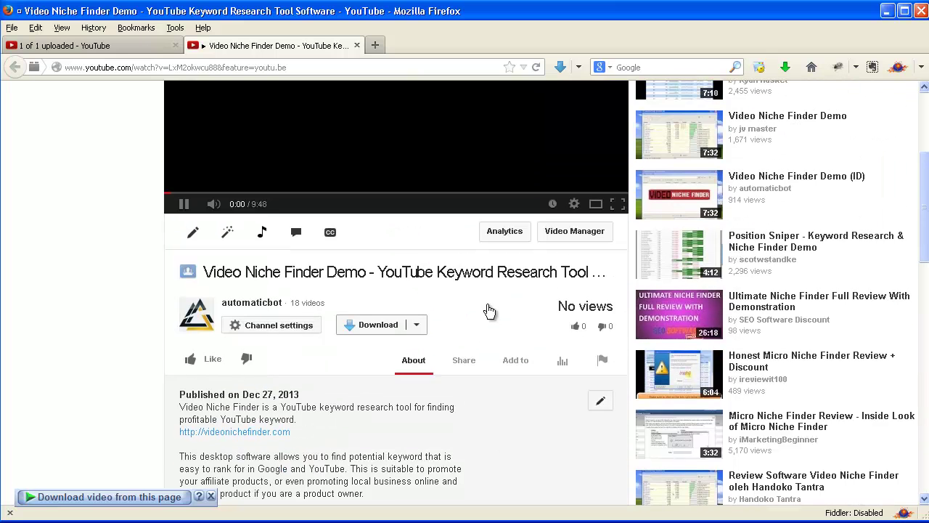
{"action": "scroll", "coordinate": [490, 310], "scroll_direction": "down", "scroll_amount": 4}
{"action": "left_click", "coordinate": [405, 427]}
{"action": "scroll", "coordinate": [527, 363], "scroll_direction": "up", "scroll_amount": 1}
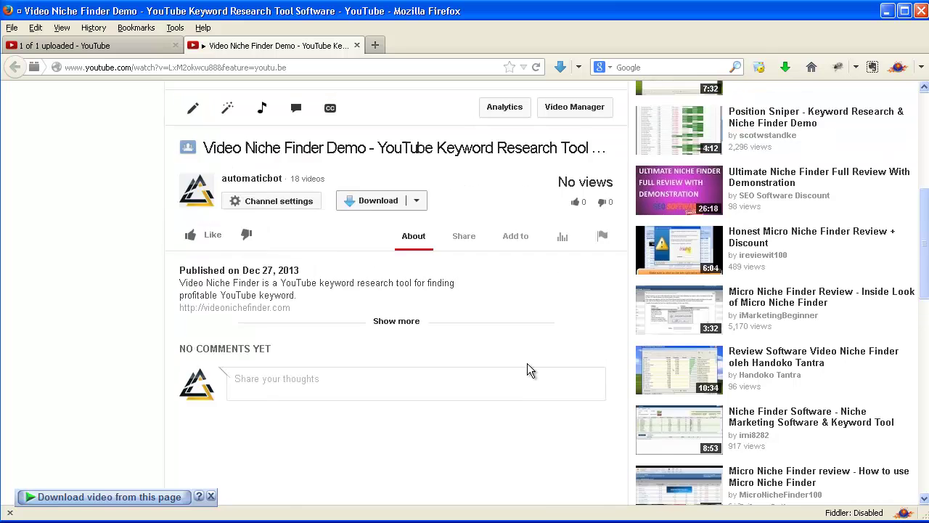
{"action": "scroll", "coordinate": [527, 363], "scroll_direction": "up", "scroll_amount": 8}
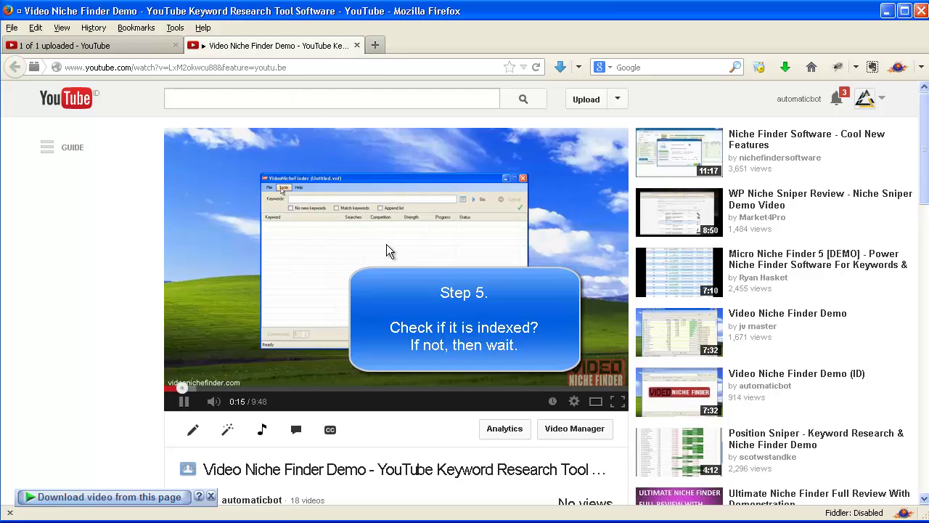
Pause the video and search YouTube in a new tab for the pasted watch URL.
{"action": "left_click", "coordinate": [365, 236]}
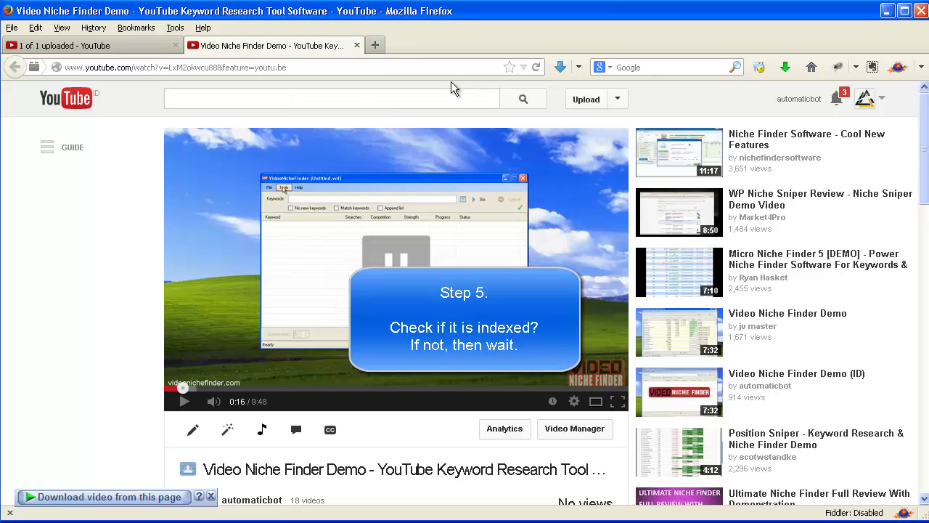
{"action": "left_click", "coordinate": [376, 45]}
{"action": "right_click", "coordinate": [302, 96]}
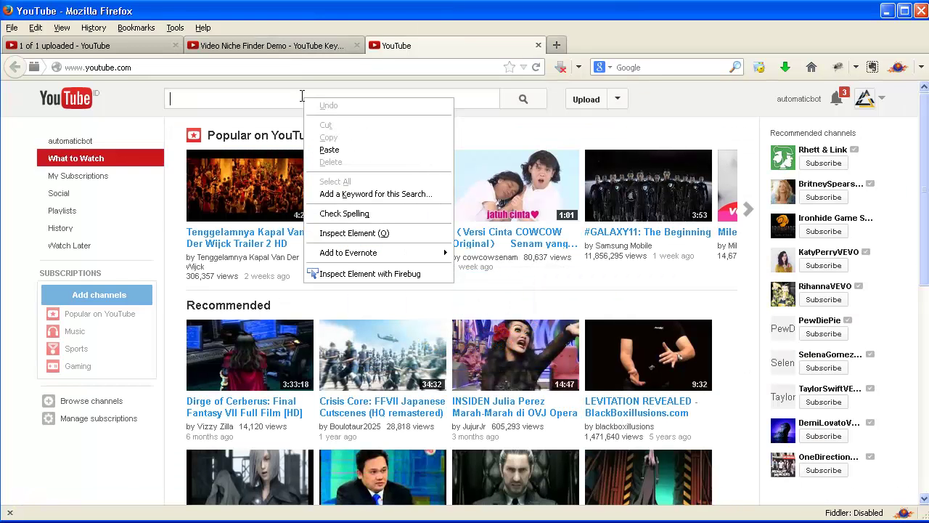
{"action": "left_click", "coordinate": [361, 151]}
{"action": "left_click", "coordinate": [512, 105]}
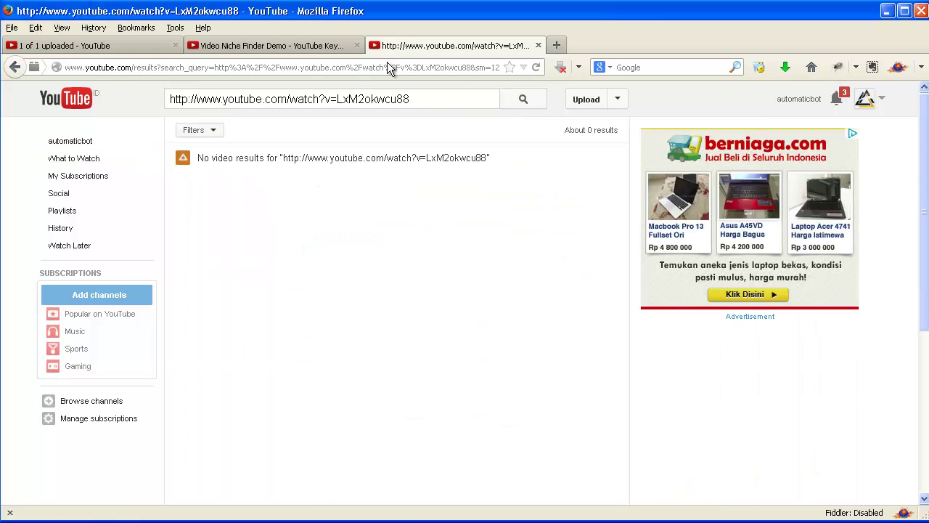
Copy the video's watch URL from its page and switch to VideoOptimizer.
{"action": "left_click", "coordinate": [283, 46]}
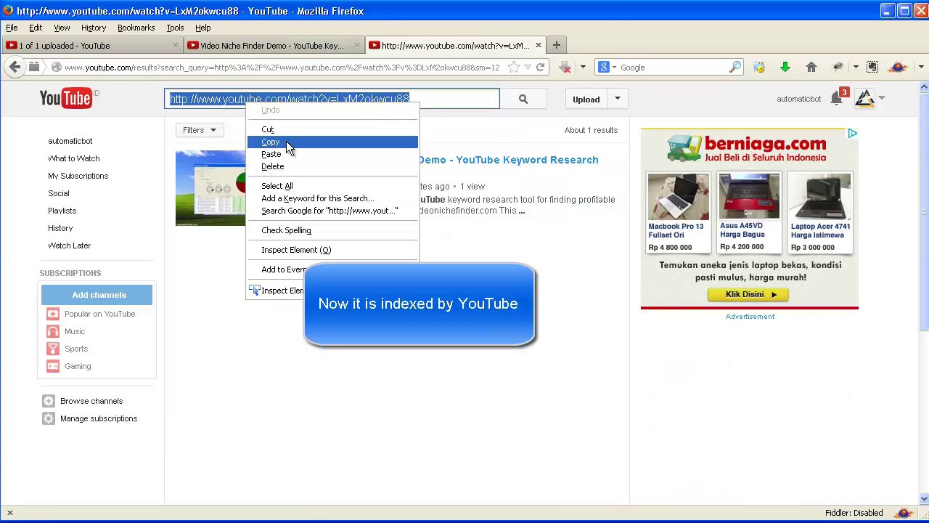
{"action": "left_click", "coordinate": [286, 141]}
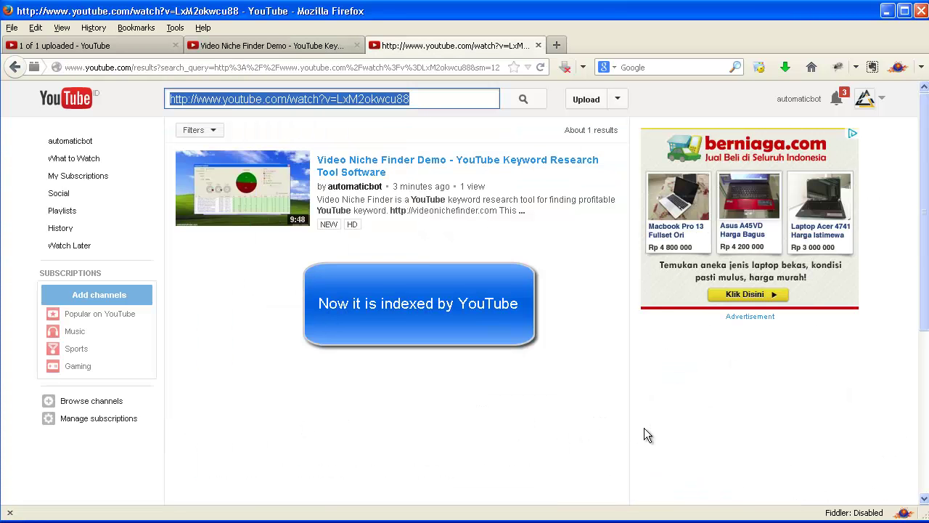
{"action": "key", "text": "alt+Tab"}
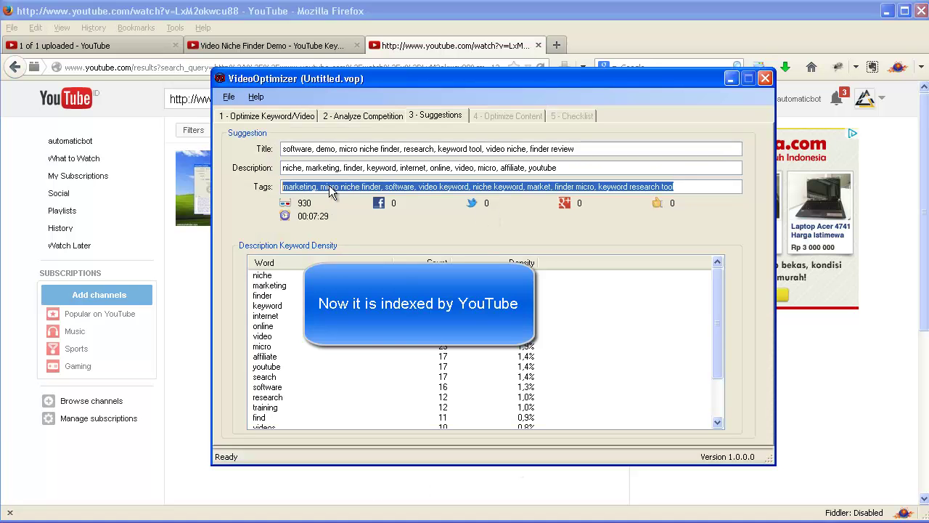
Analyze the uploaded video in VideoOptimizer as a YouTube Video using its pasted watch URL.
{"action": "left_click", "coordinate": [284, 118]}
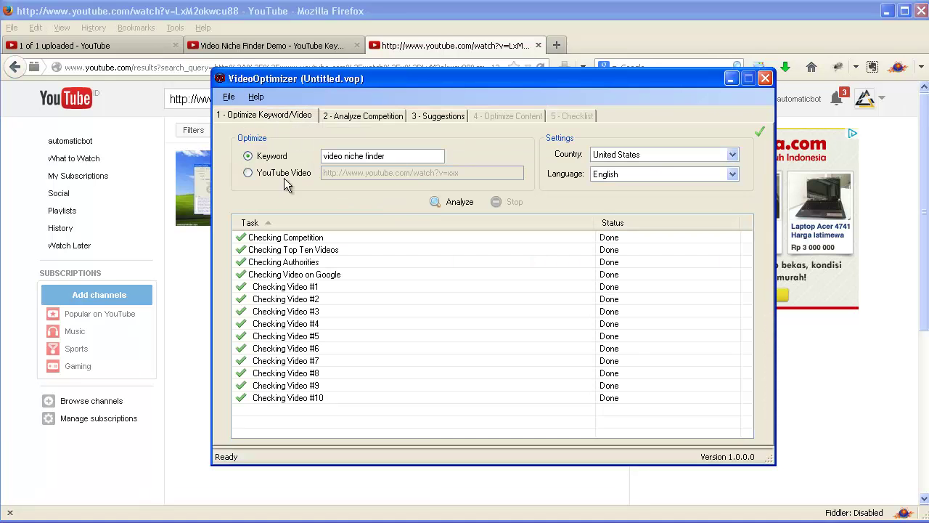
{"action": "left_click", "coordinate": [265, 180]}
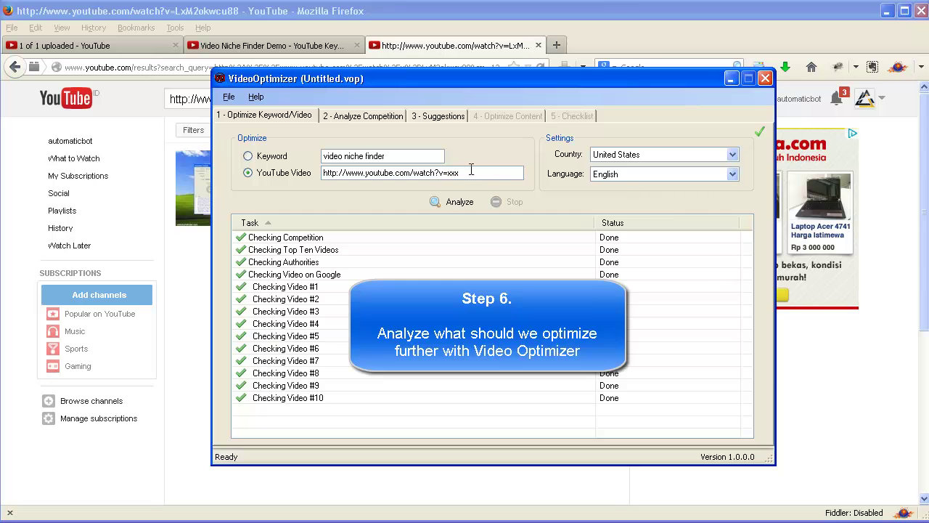
{"action": "left_click_drag", "start_coordinate": [472, 172], "coordinate": [307, 176]}
{"action": "type", "text": "http://www.youtube.com/watch?v=LxM2okwcu88"}
{"action": "left_click", "coordinate": [453, 201]}
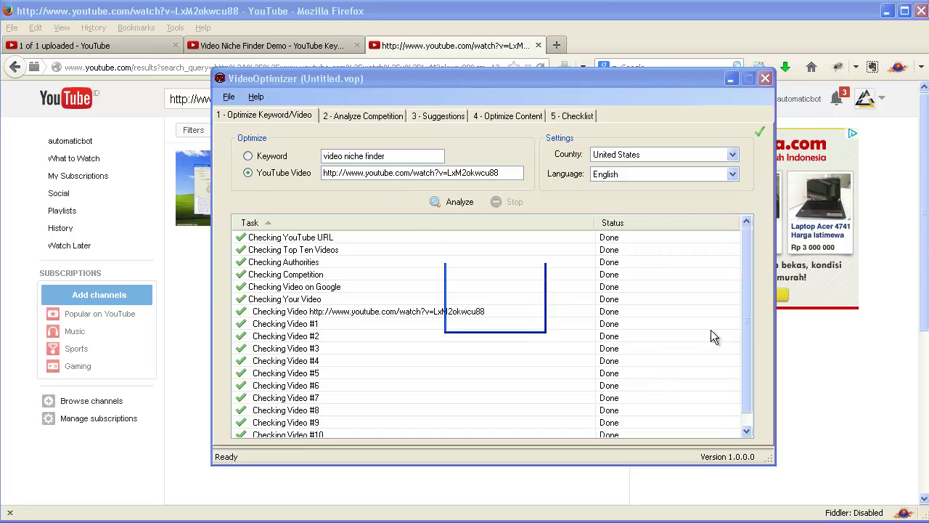
{"action": "left_click", "coordinate": [491, 315]}
Step through the competition, suggestions and Optimize Content tabs to see score 70 versus 28.
{"action": "left_click", "coordinate": [372, 116]}
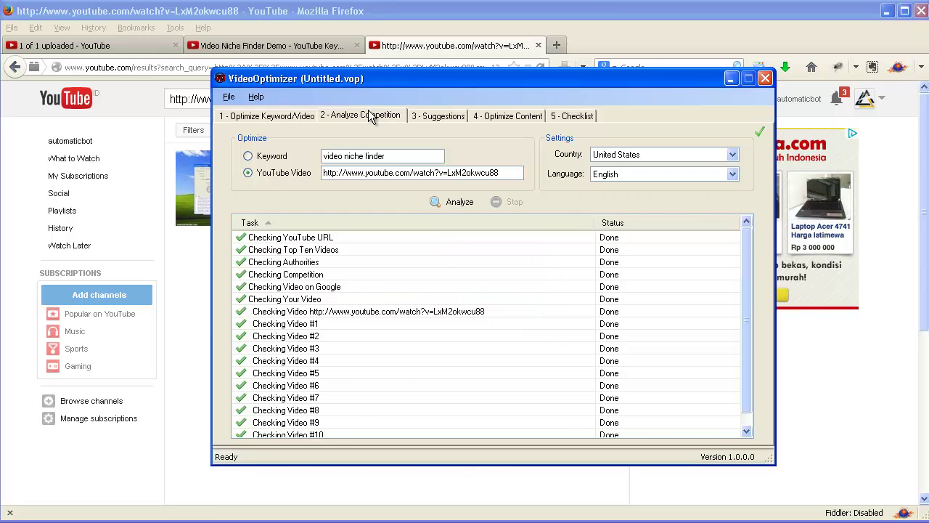
{"action": "left_click", "coordinate": [437, 117]}
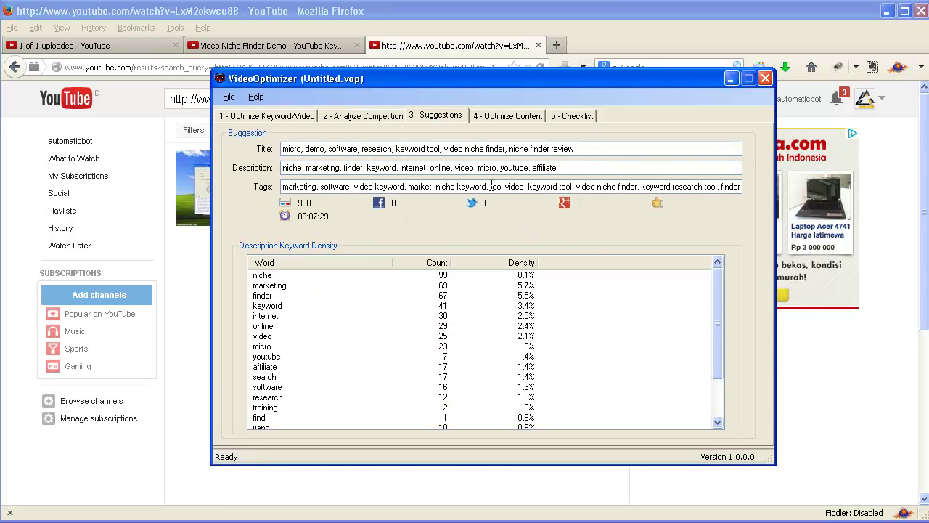
{"action": "left_click", "coordinate": [487, 117]}
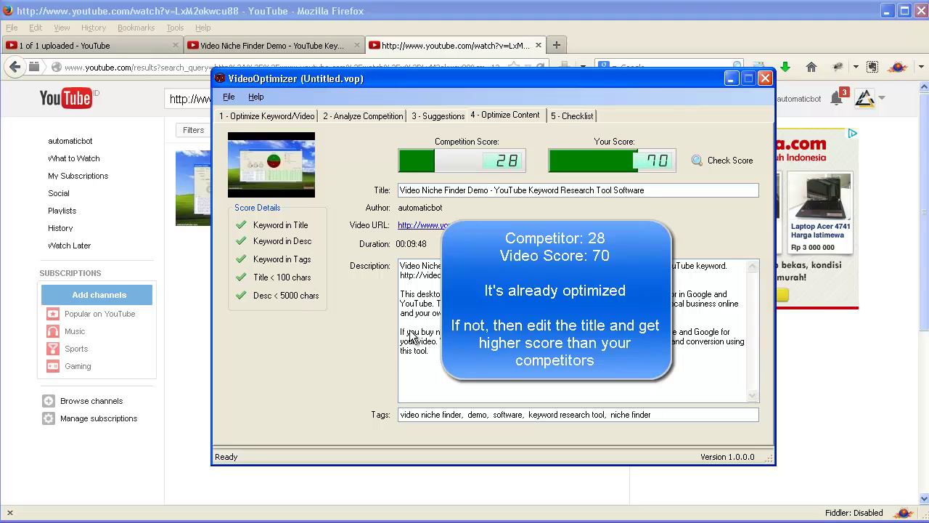
Check the 5 - Checklist results, then return to the 4 - Optimize Content scores.
{"action": "left_click", "coordinate": [566, 116]}
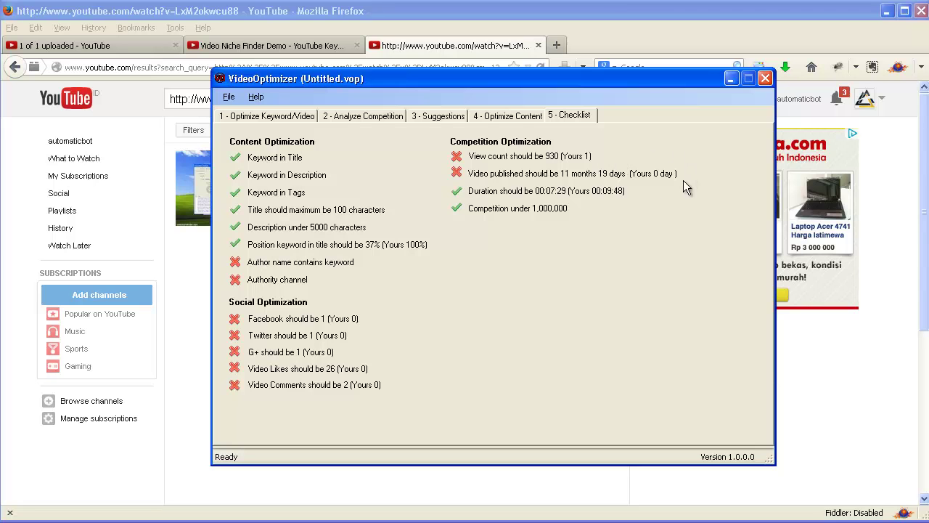
{"action": "left_click", "coordinate": [494, 117]}
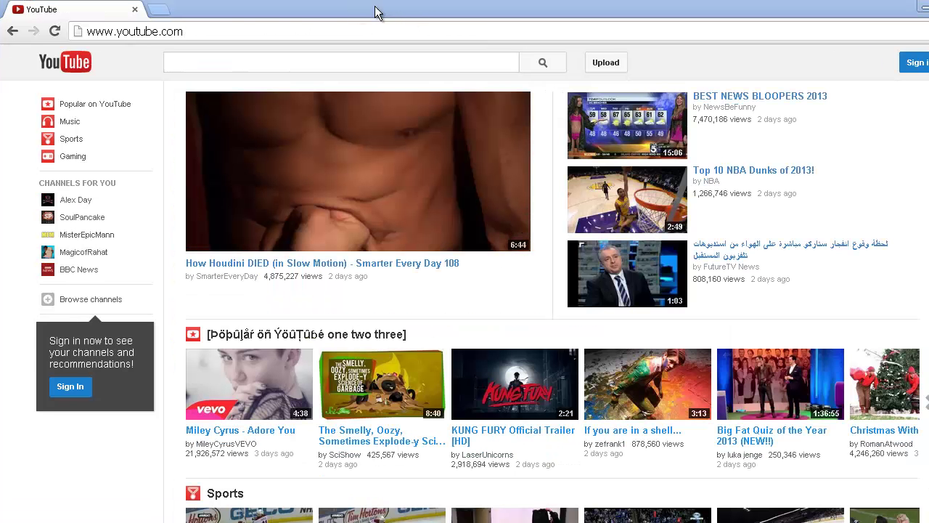
Search YouTube for 'video niche finder' and scroll through the roughly 17,300 results.
{"action": "left_click", "coordinate": [372, 62]}
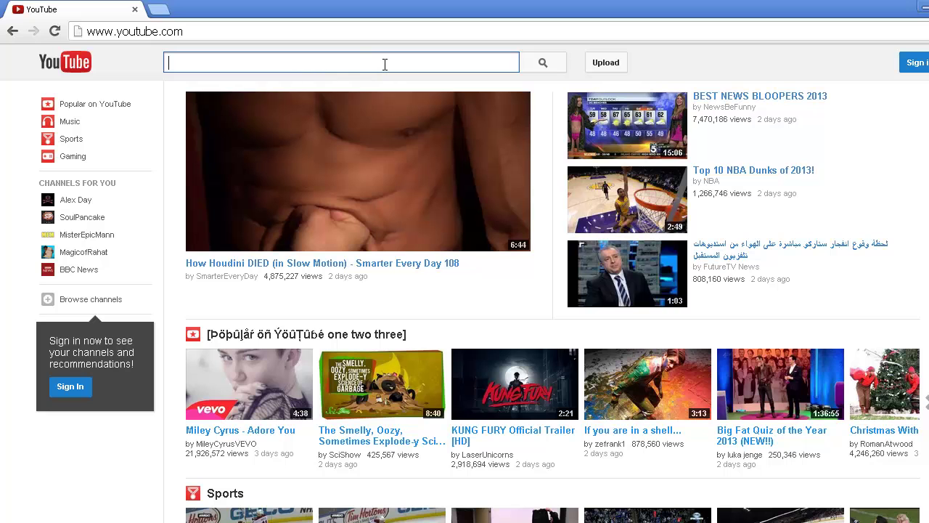
{"action": "type", "text": "video niche "}
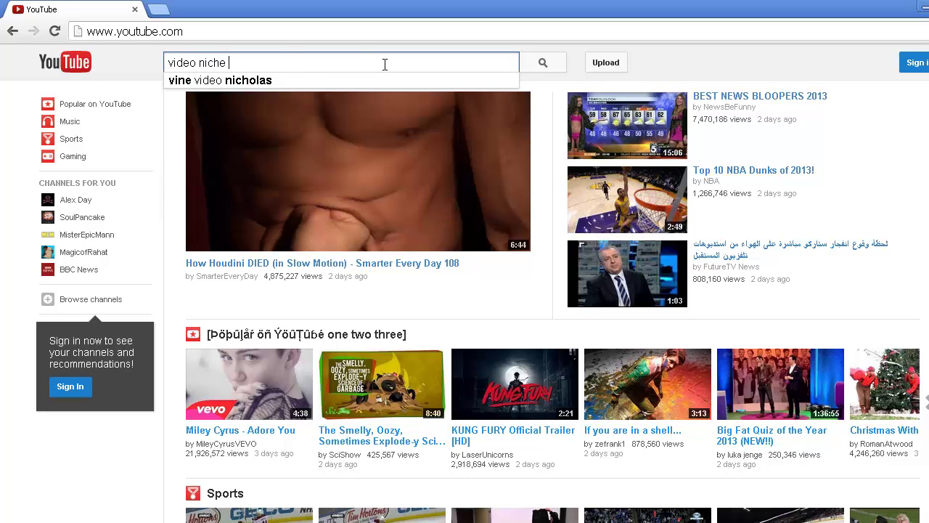
{"action": "type", "text": "finder"}
{"action": "key", "text": "Return"}
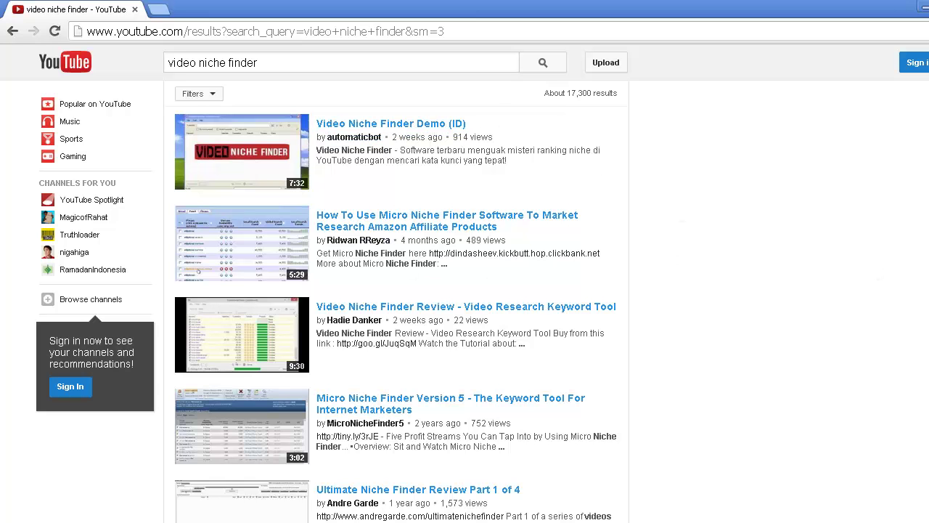
{"action": "scroll", "coordinate": [465, 283], "scroll_direction": "down", "scroll_amount": 4}
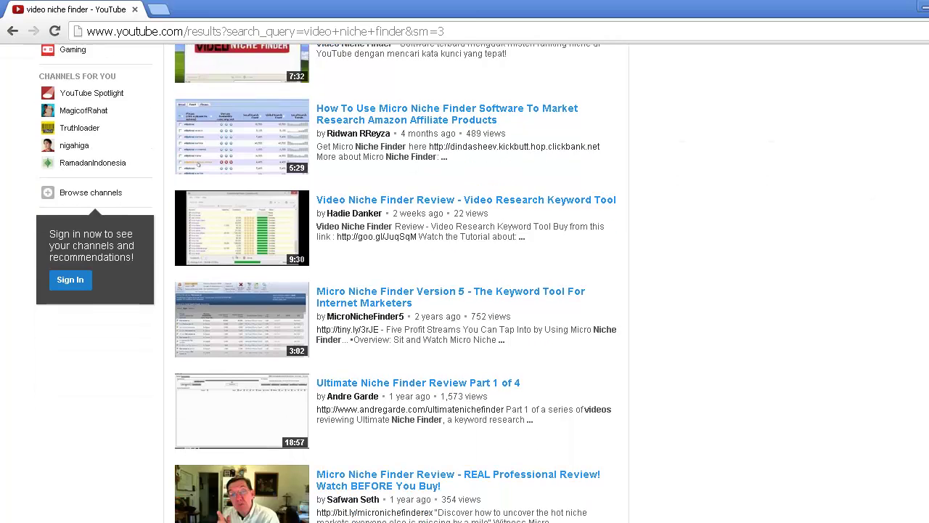
{"action": "scroll", "coordinate": [465, 283], "scroll_direction": "down", "scroll_amount": 6}
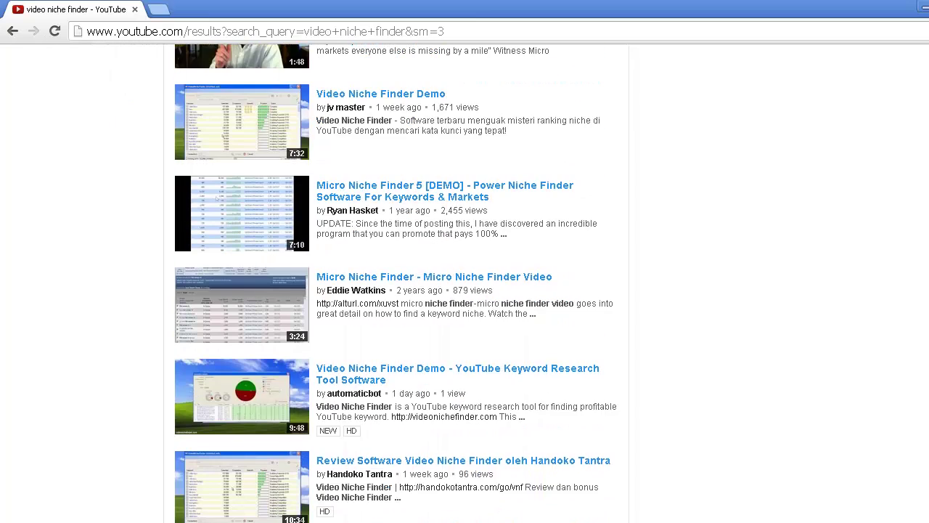
{"action": "scroll", "coordinate": [446, 269], "scroll_direction": "down", "scroll_amount": 1}
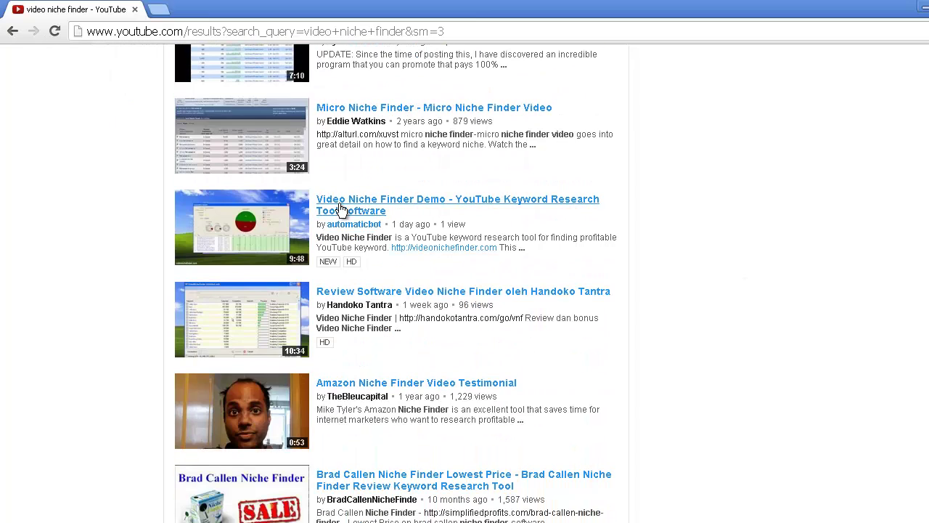